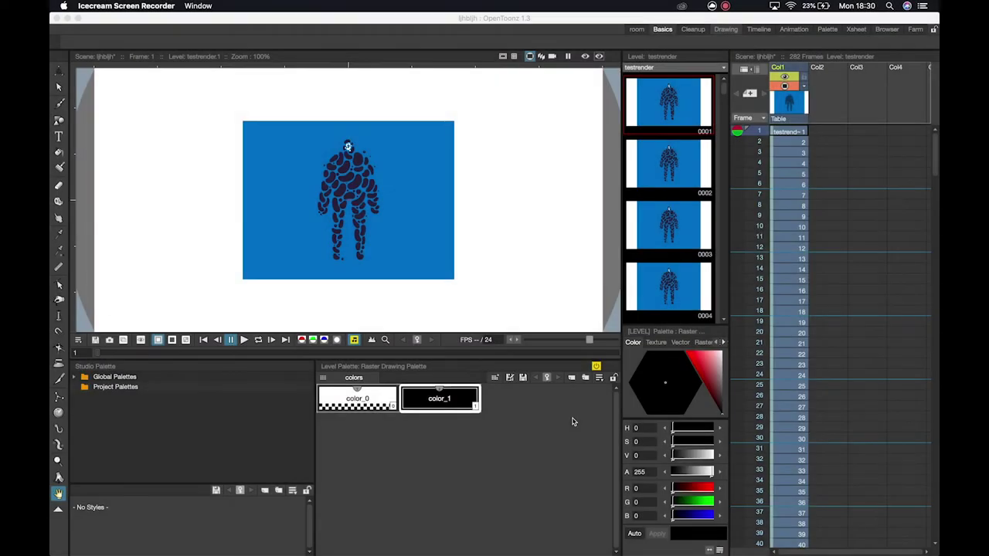
# Bring the OpenToonz window with the testrender scene to the front.
pyautogui.click(109, 27)
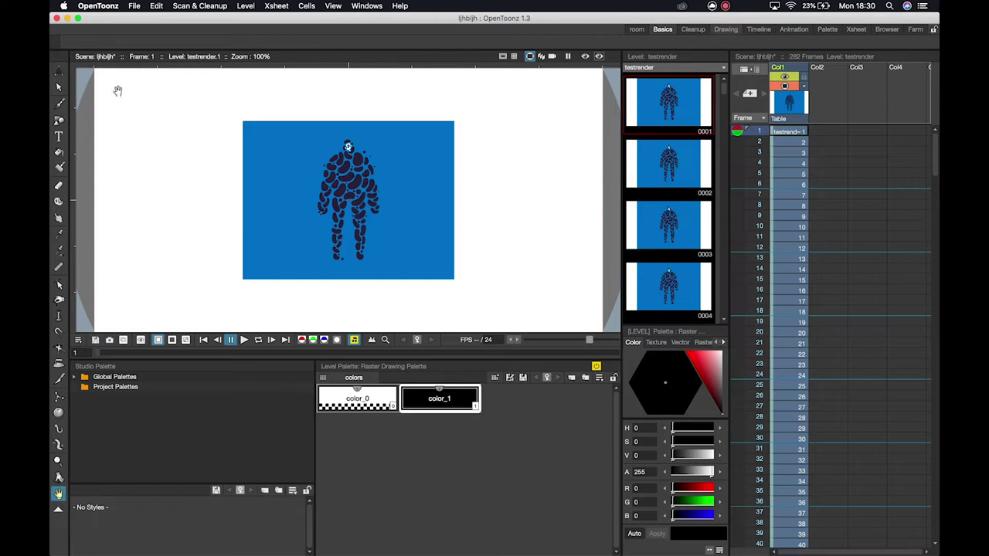
# Scale Col1 up to about 180% with the Animate tool so the blue figure fills the camera.
pyautogui.click(58, 71)
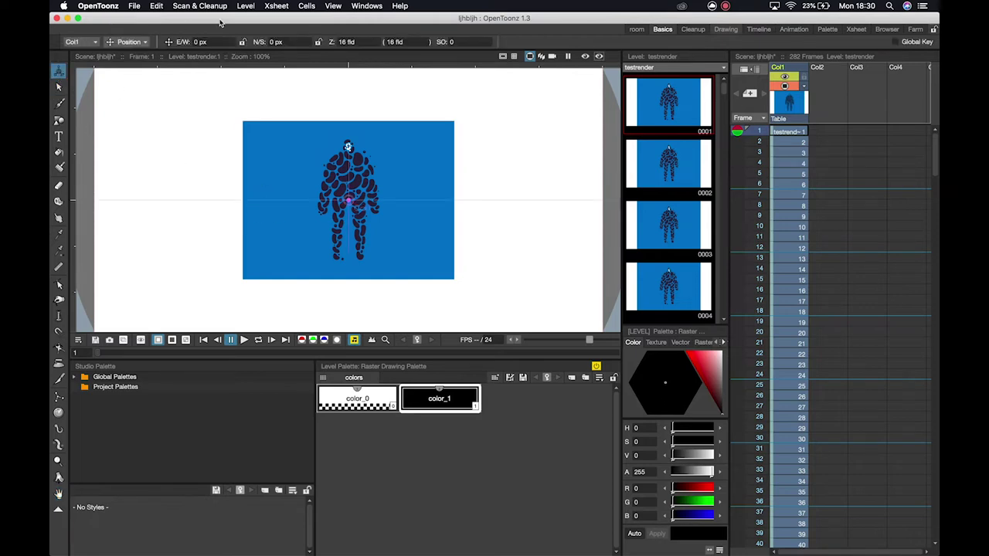
pyautogui.click(129, 42)
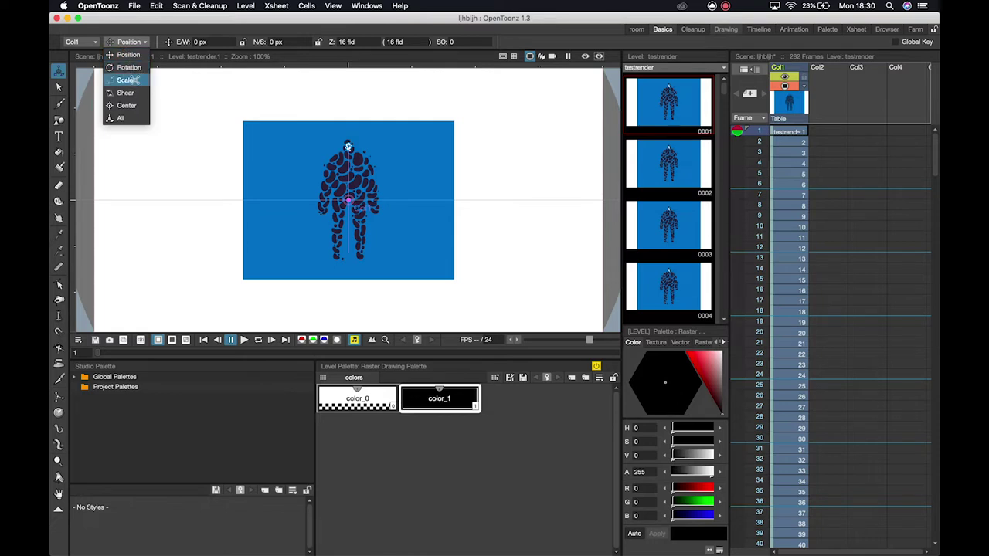
pyautogui.click(128, 80)
pyautogui.scroll(-1, 363, 212)
pyautogui.moveTo(367, 213); pyautogui.dragTo(387, 203)
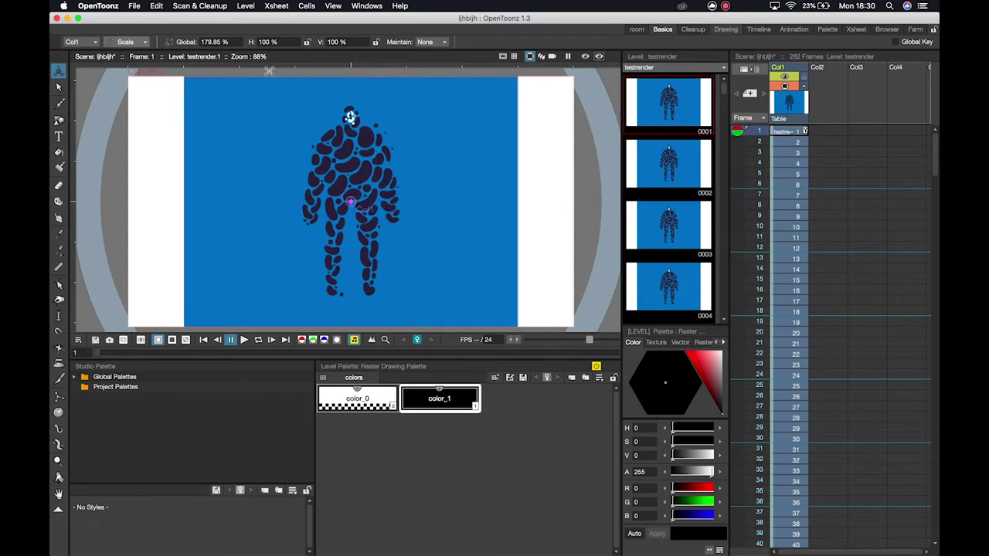
pyautogui.click(136, 7)
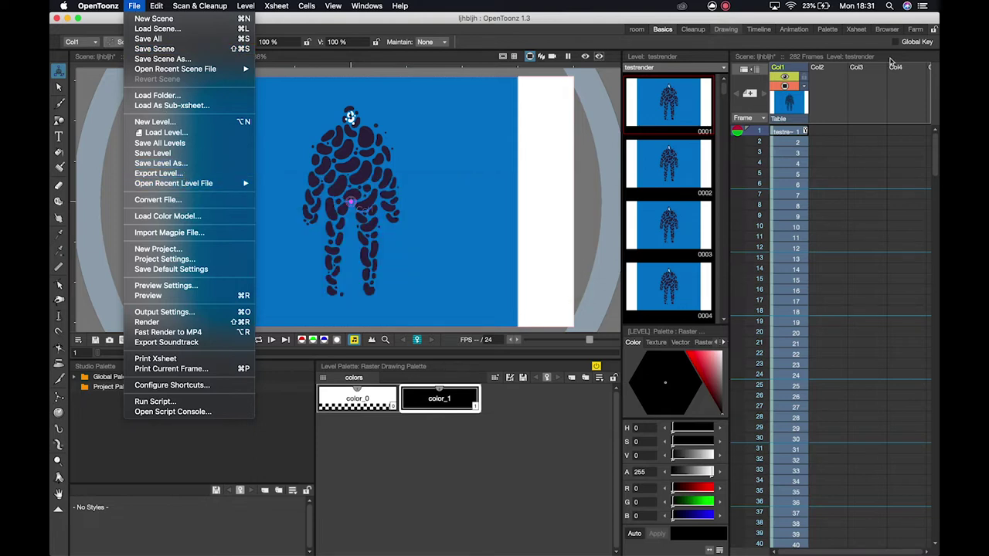
pyautogui.click(846, 88)
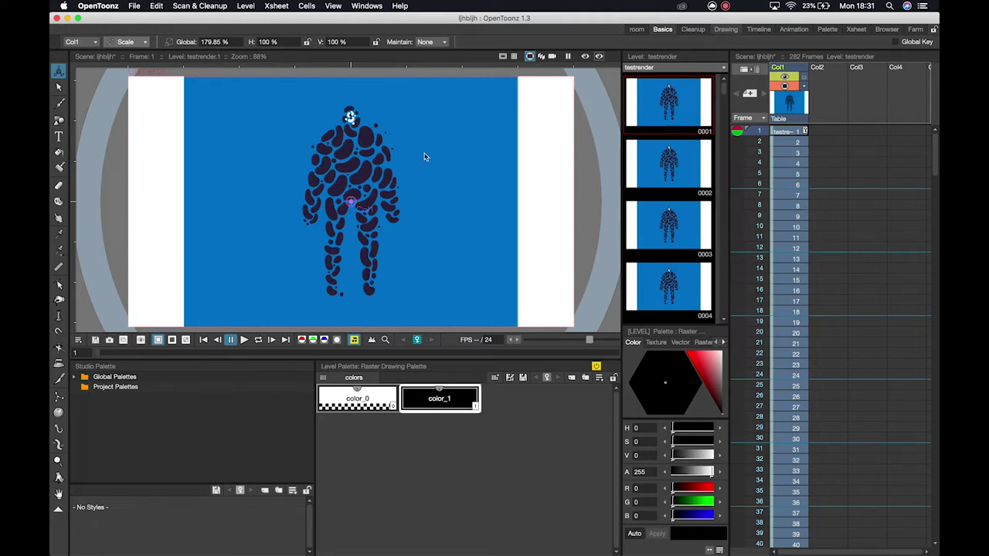
pyautogui.click(135, 7)
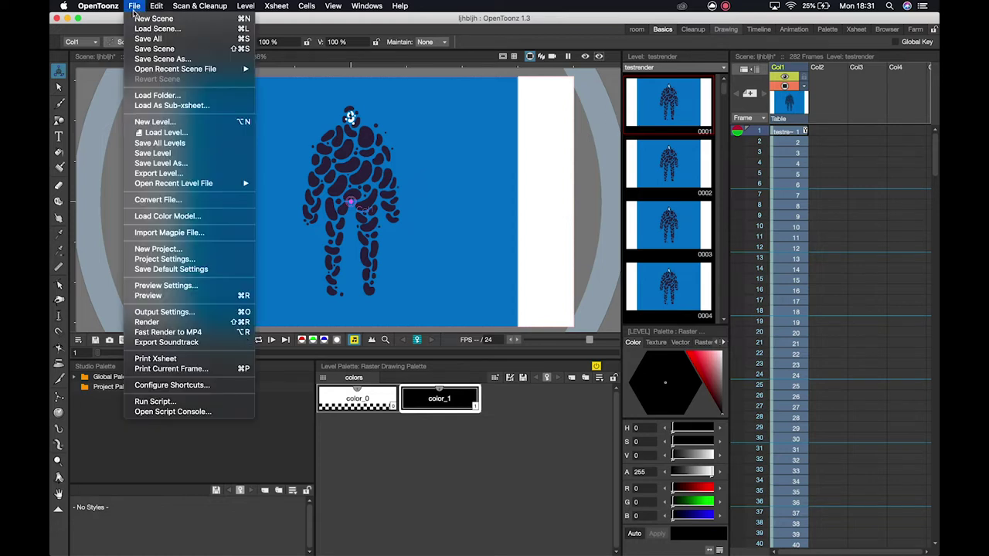
pyautogui.click(135, 7)
pyautogui.click(136, 8)
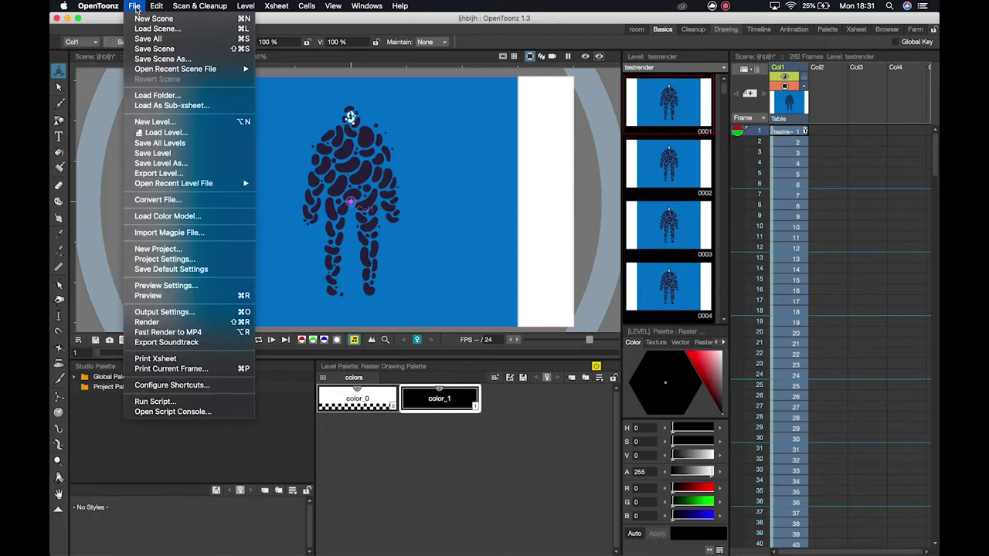
pyautogui.click(212, 333)
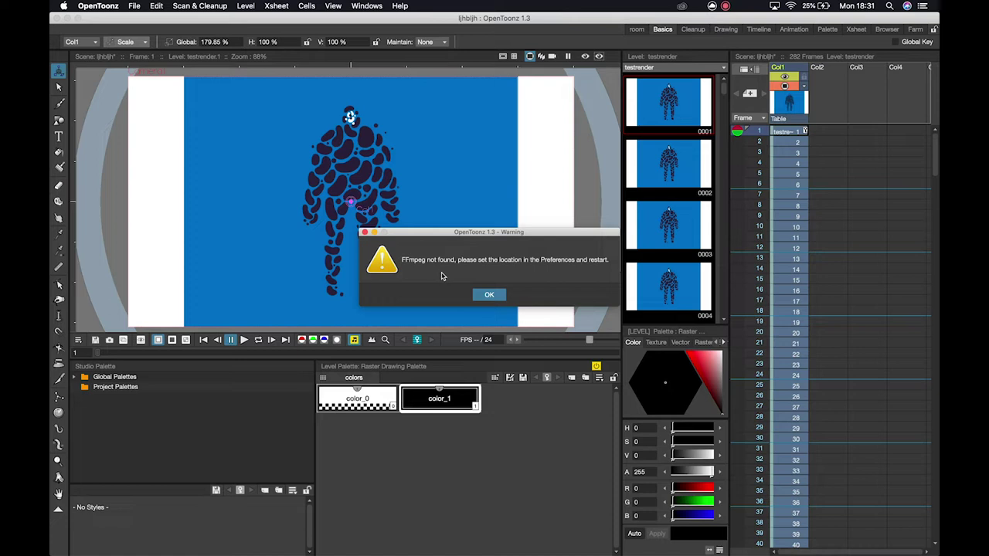
pyautogui.click(488, 295)
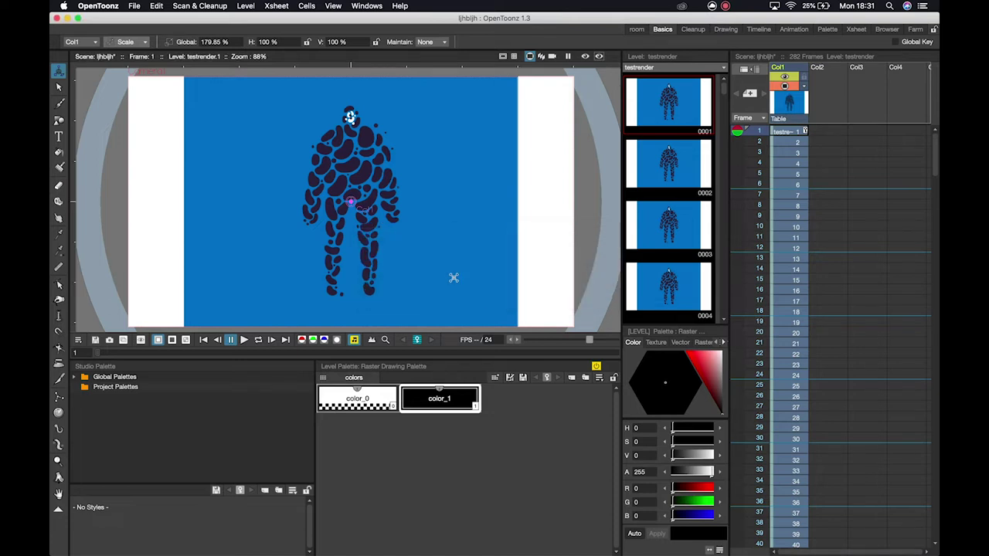
# In Output Settings, keep Camera1 as the output camera and set the End frame to 50.
pyautogui.click(135, 6)
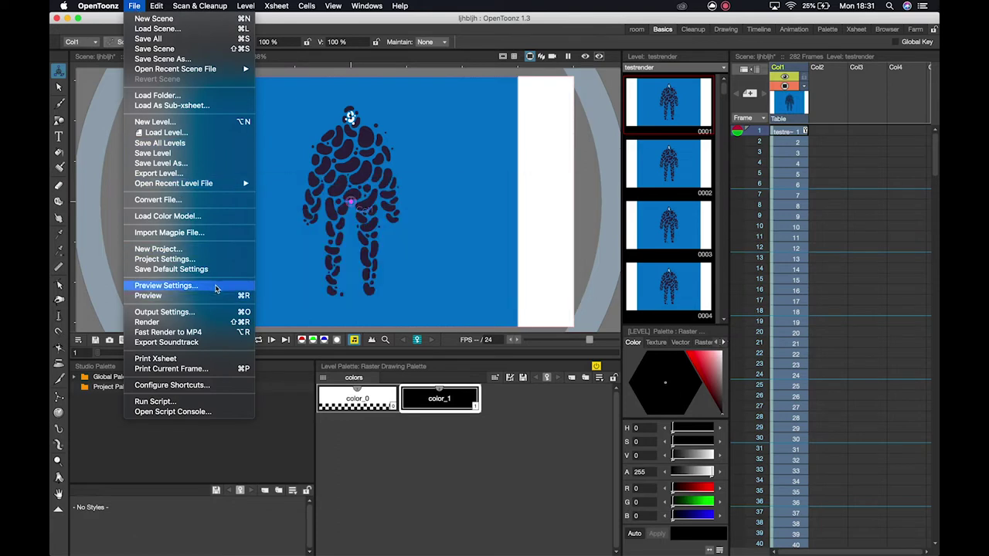
pyautogui.click(215, 316)
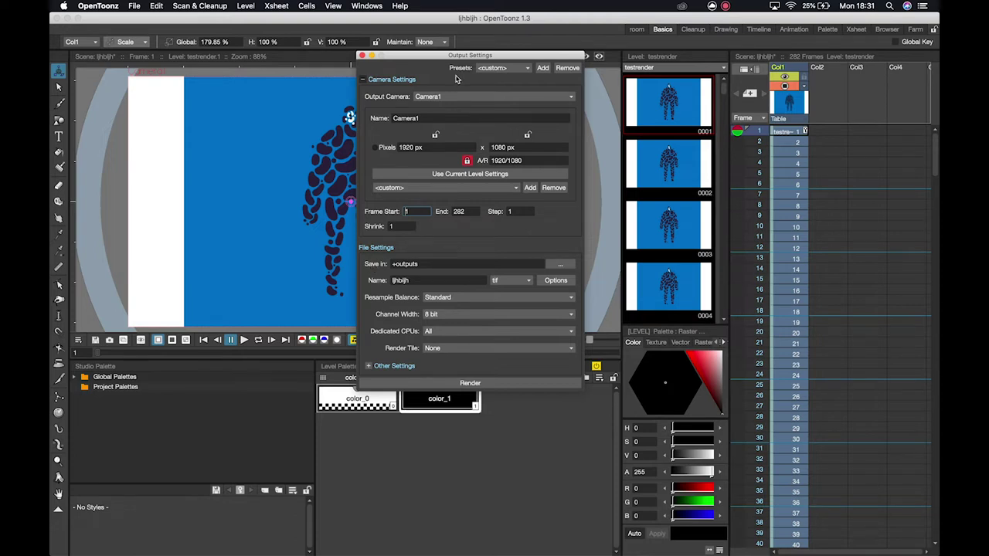
pyautogui.click(447, 97)
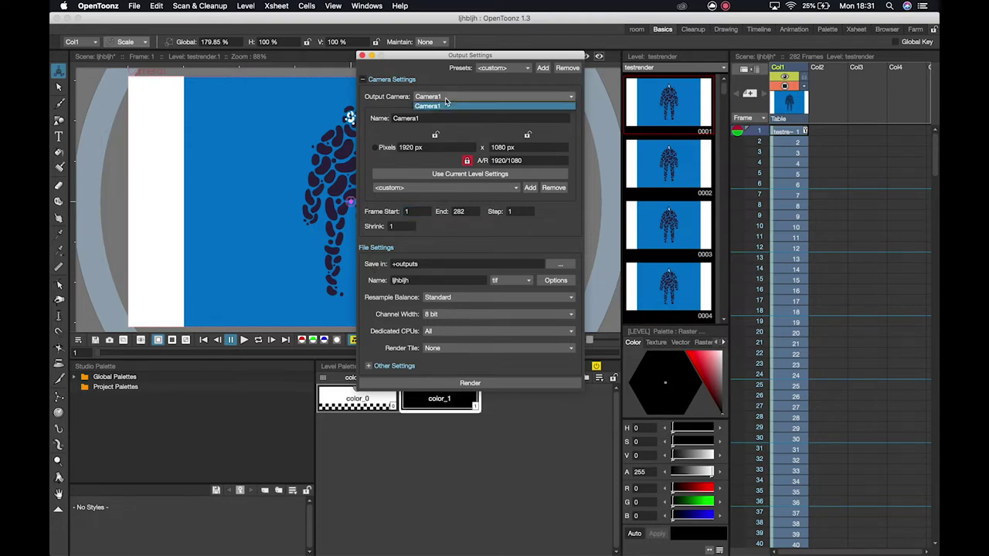
pyautogui.click(446, 101)
pyautogui.click(446, 100)
pyautogui.click(446, 101)
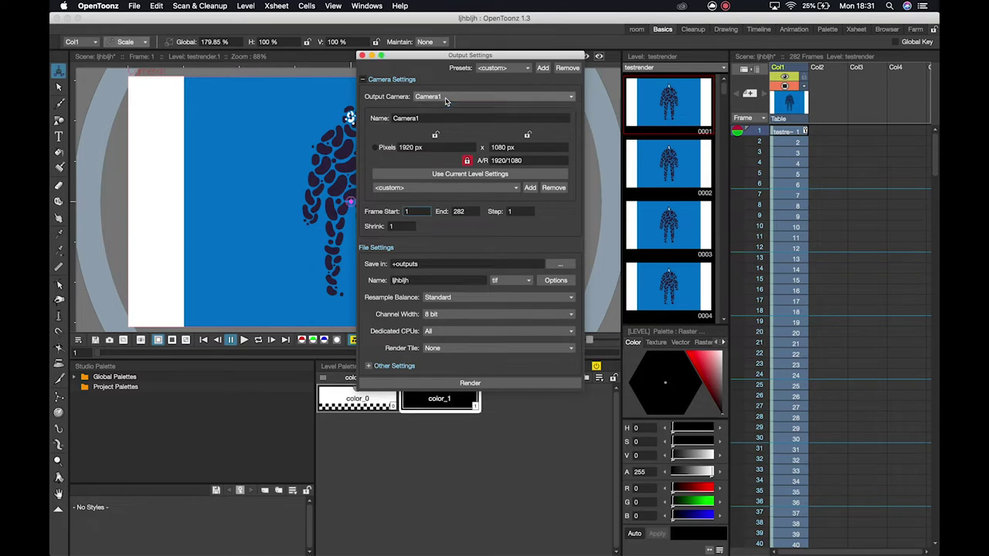
pyautogui.doubleClick(458, 211)
pyautogui.press('Tab')
pyautogui.write('50')
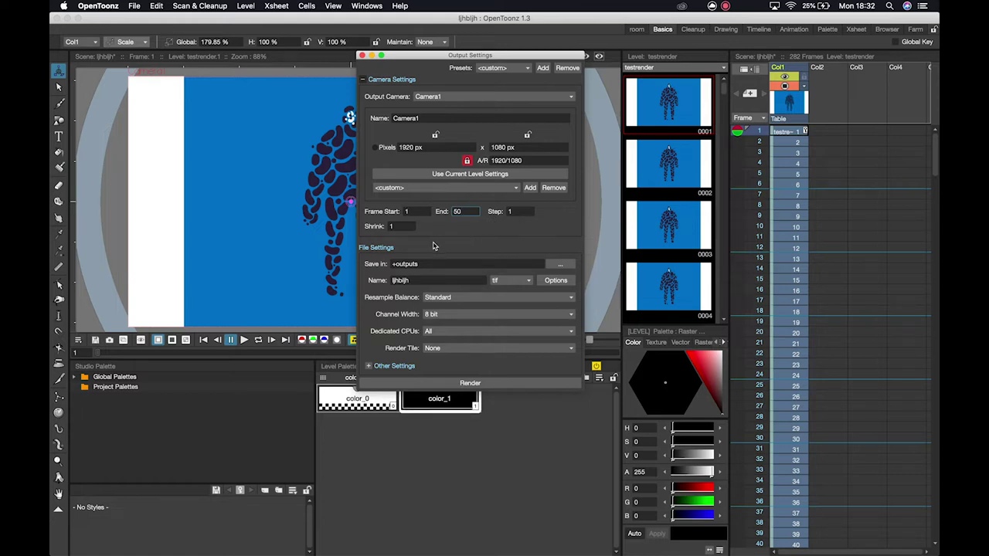
# Keep tif format and 8-bit channel width, then render frames 1–50.
pyautogui.click(523, 282)
pyautogui.click(523, 282)
pyautogui.click(446, 316)
pyautogui.click(444, 315)
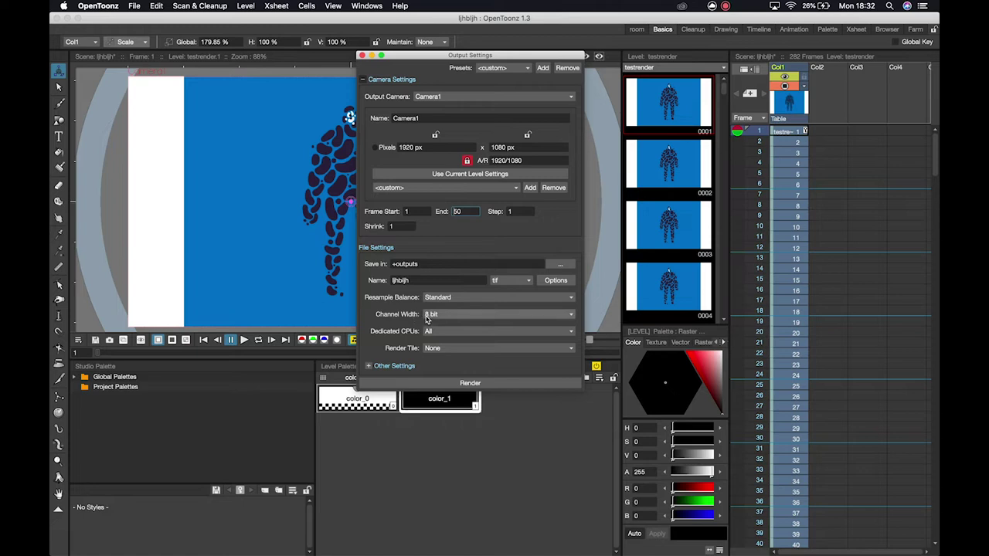
pyautogui.click(427, 314)
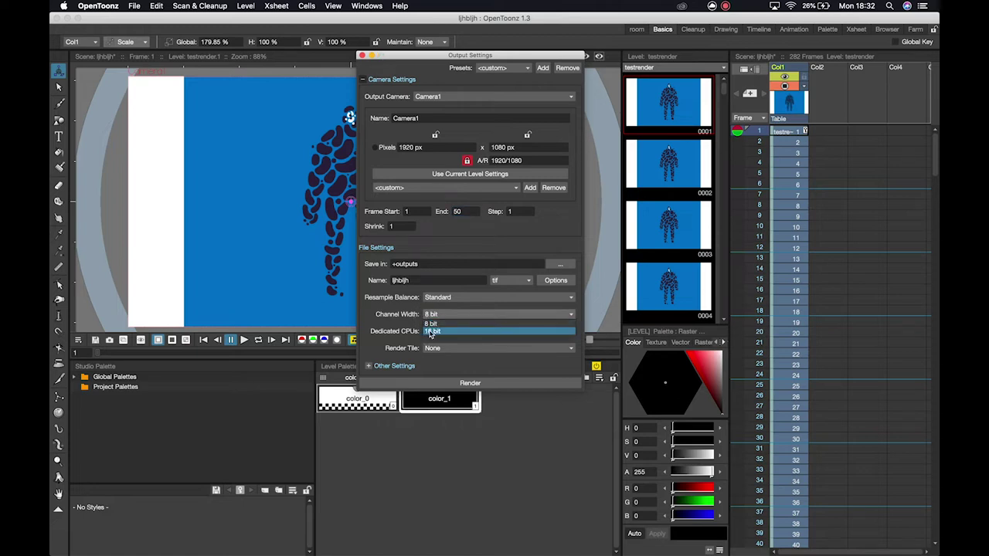
pyautogui.click(407, 317)
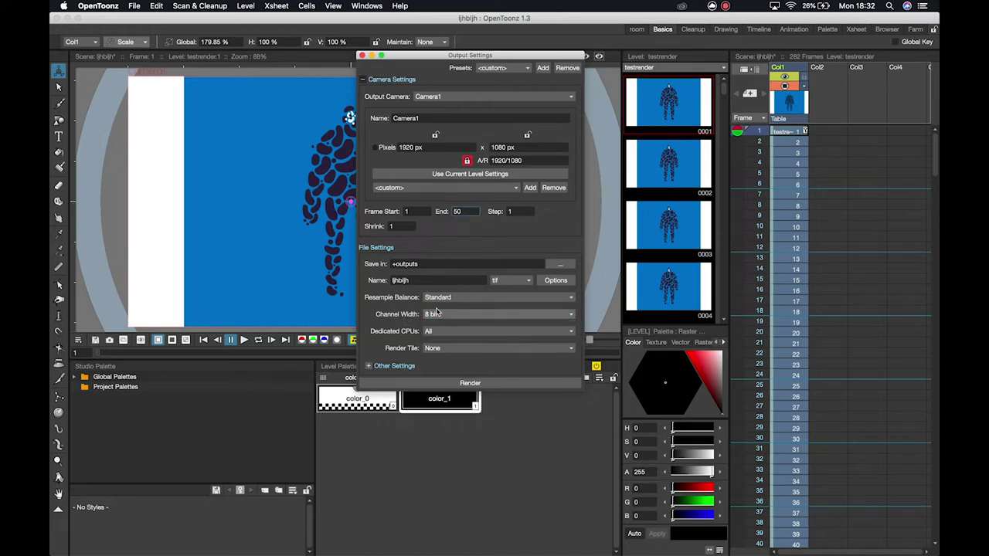
pyautogui.click(424, 383)
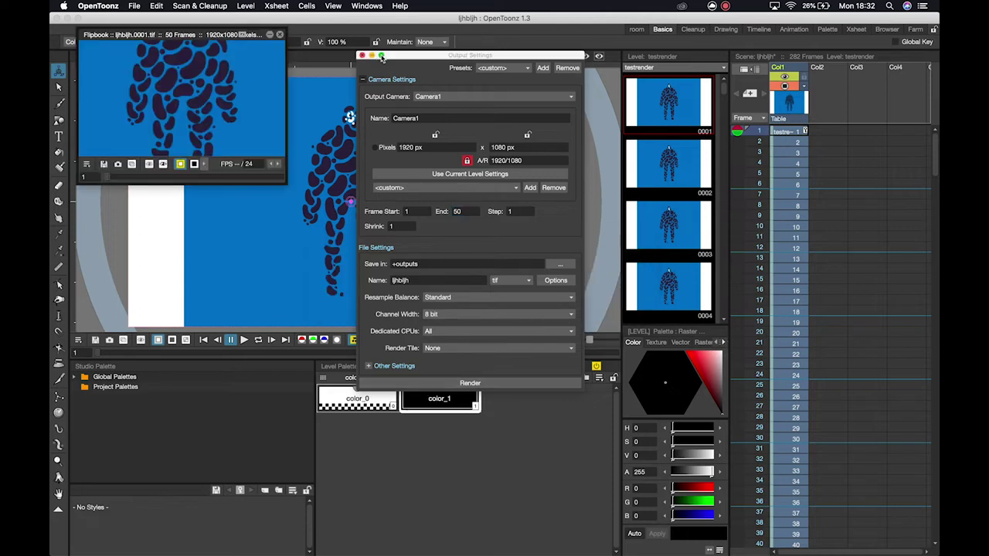
# Close Output Settings, then centre, enlarge and play the 50-frame Flipbook preview.
pyautogui.click(361, 57)
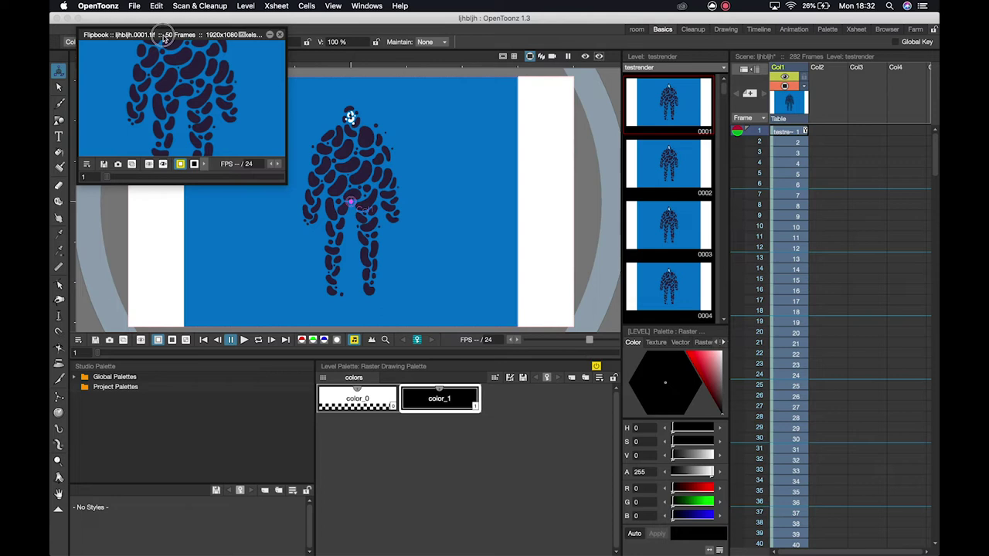
pyautogui.moveTo(158, 34); pyautogui.dragTo(279, 81)
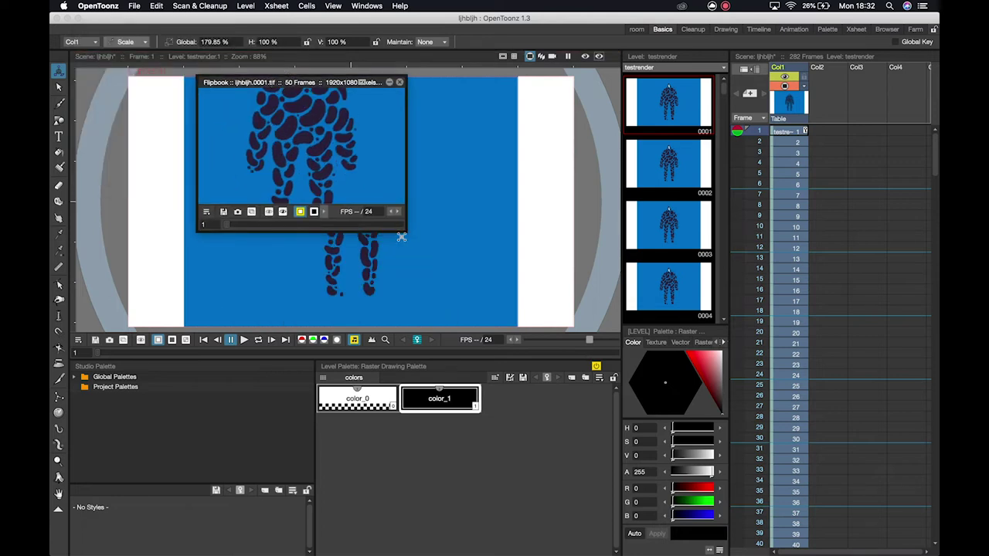
pyautogui.moveTo(403, 230); pyautogui.dragTo(575, 427)
pyautogui.click(384, 409)
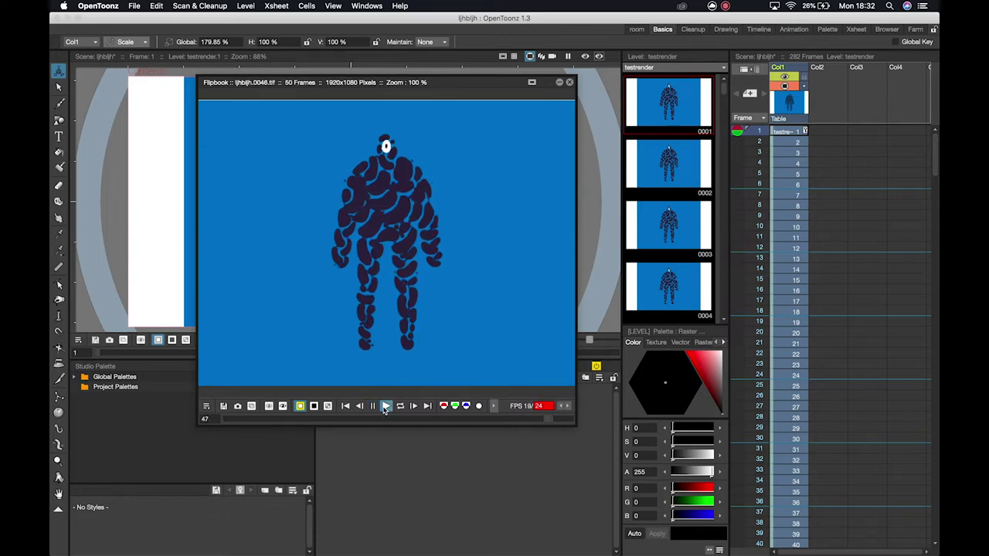
# Start saving the Flipbook images, browse to the Desktop and create New Folder 2, dismissing warnings.
pyautogui.click(223, 406)
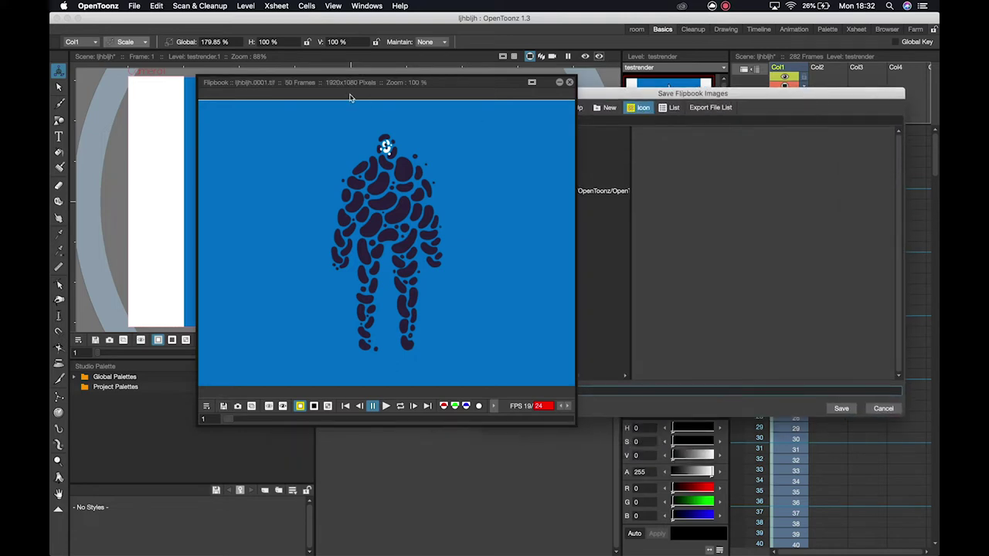
pyautogui.moveTo(445, 83); pyautogui.dragTo(223, 83)
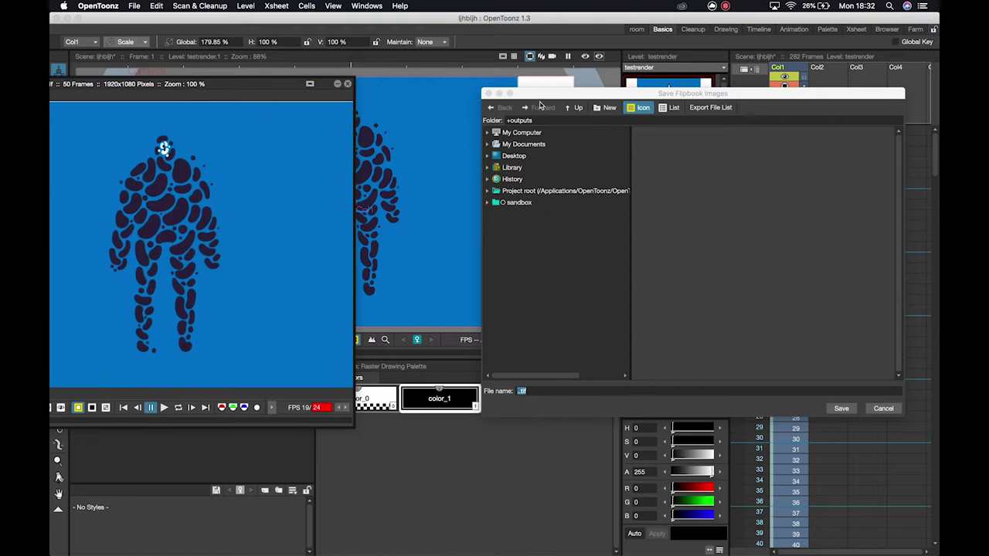
pyautogui.moveTo(550, 95); pyautogui.dragTo(441, 106)
pyautogui.click(402, 169)
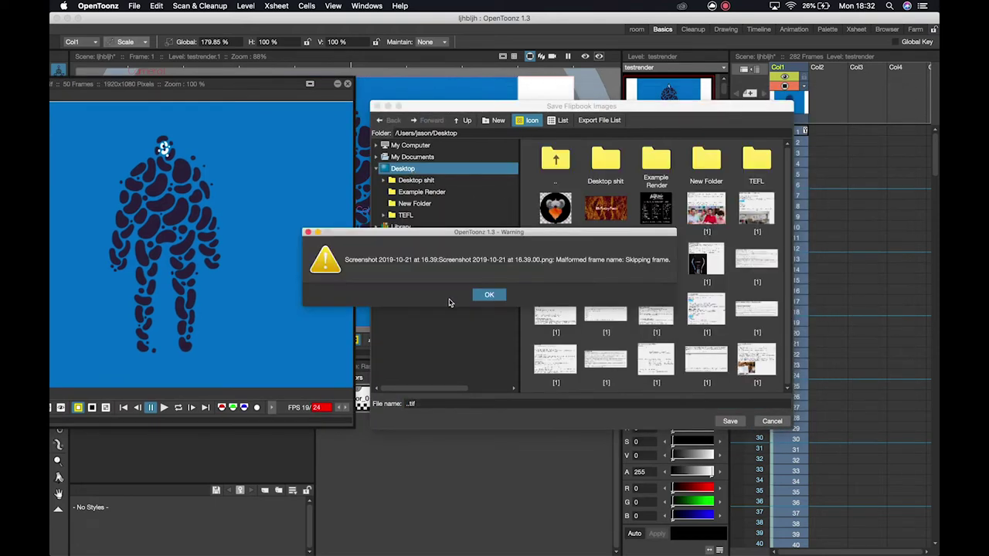
pyautogui.click(488, 295)
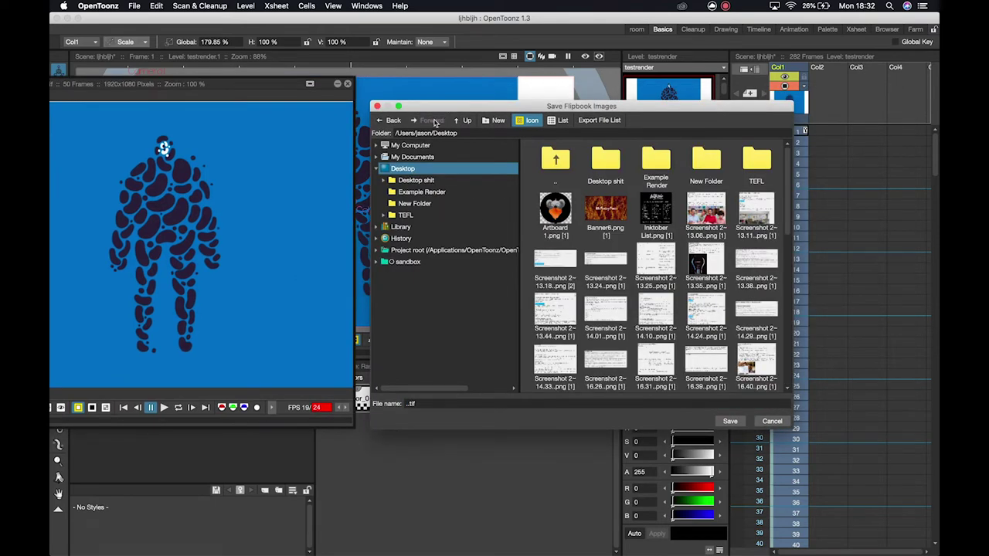
pyautogui.click(497, 121)
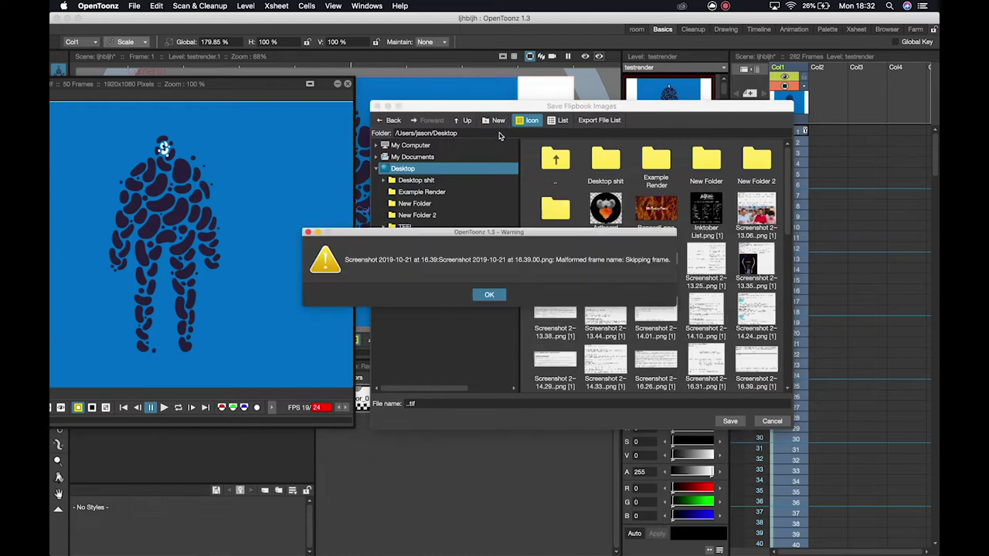
pyautogui.click(489, 295)
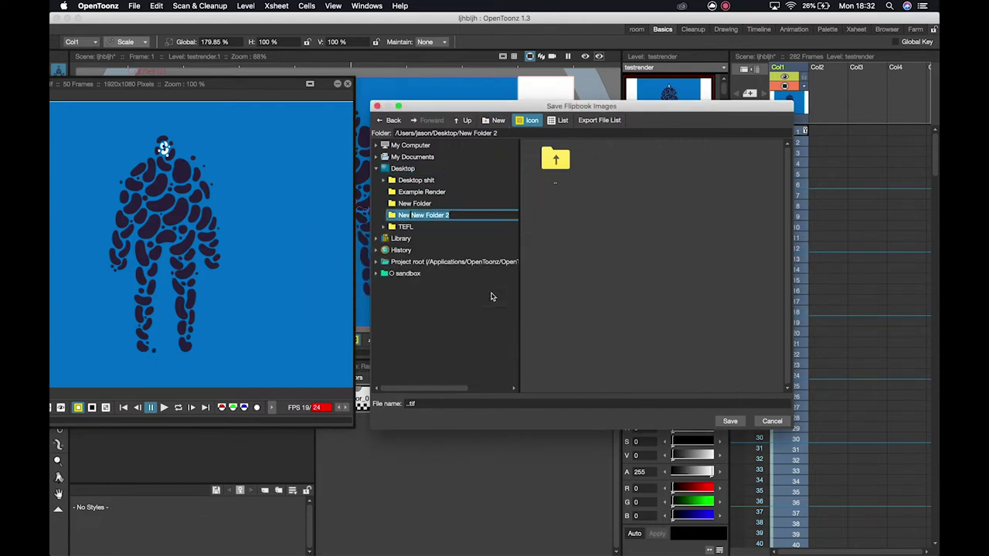
pyautogui.click(729, 421)
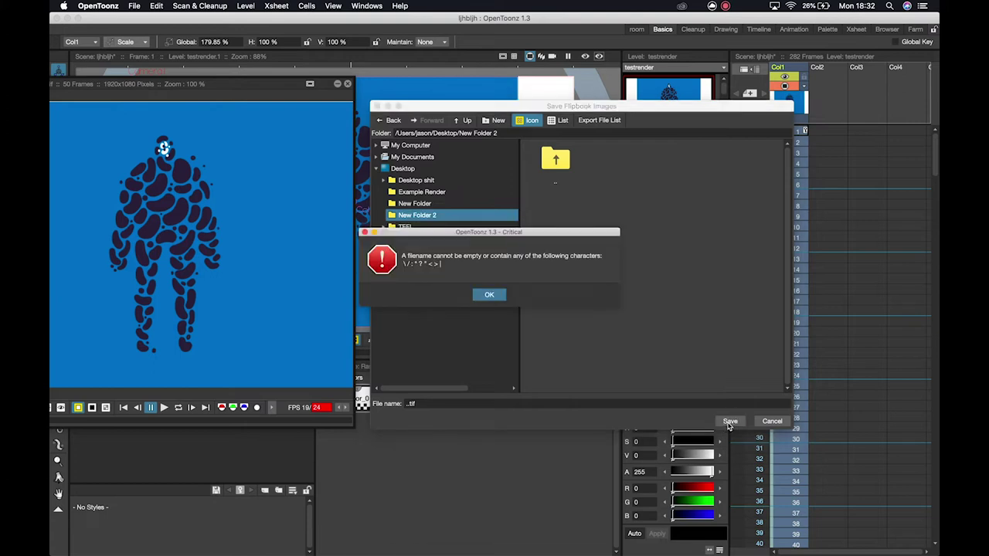
pyautogui.click(488, 294)
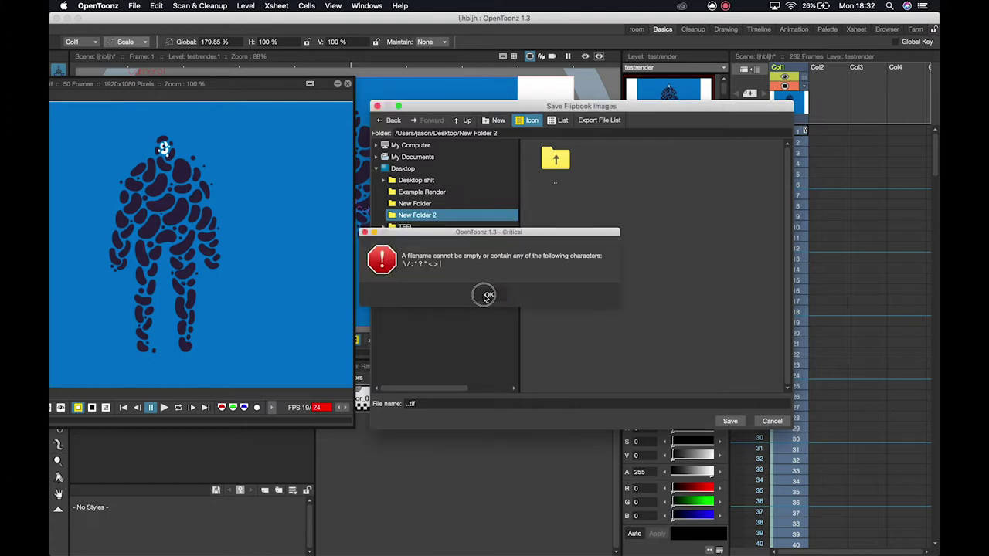
# Name the file 1.tif and save the previewed frames as TIF images.
pyautogui.click(410, 403)
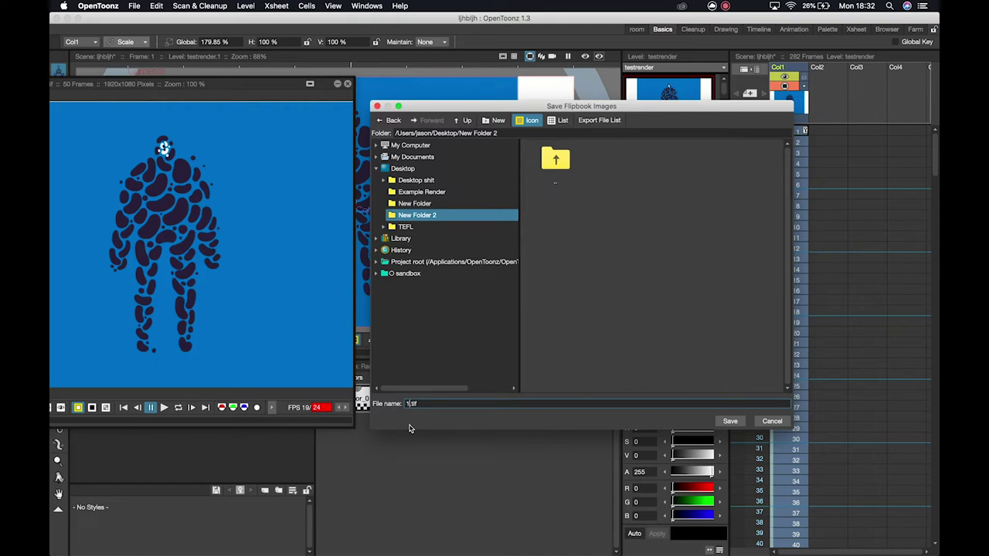
pyautogui.press('Tab')
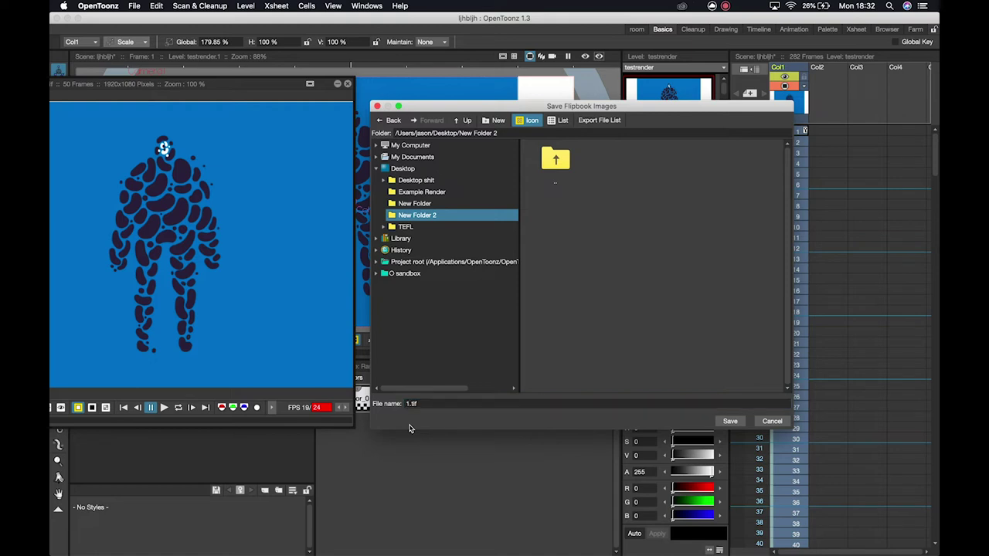
pyautogui.click(730, 421)
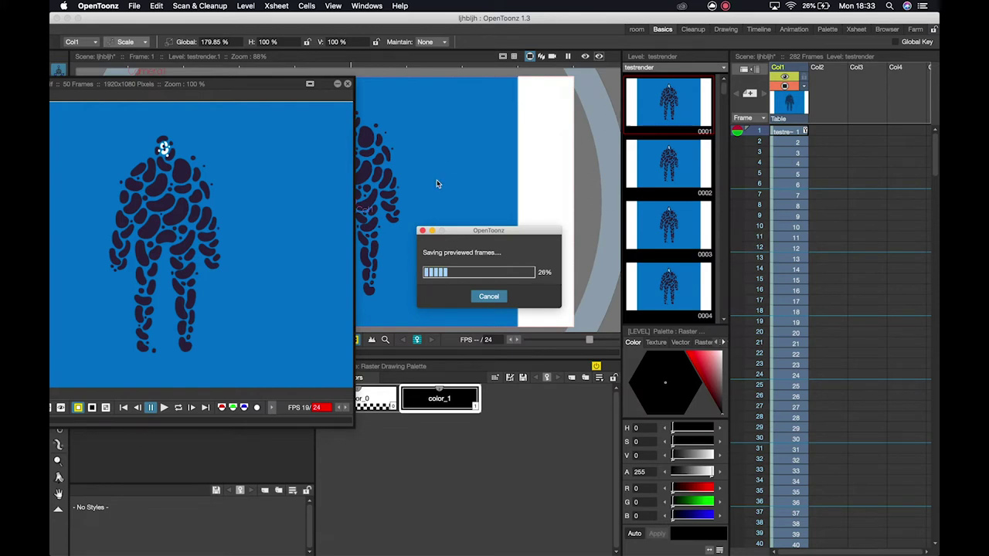
pyautogui.click(261, 85)
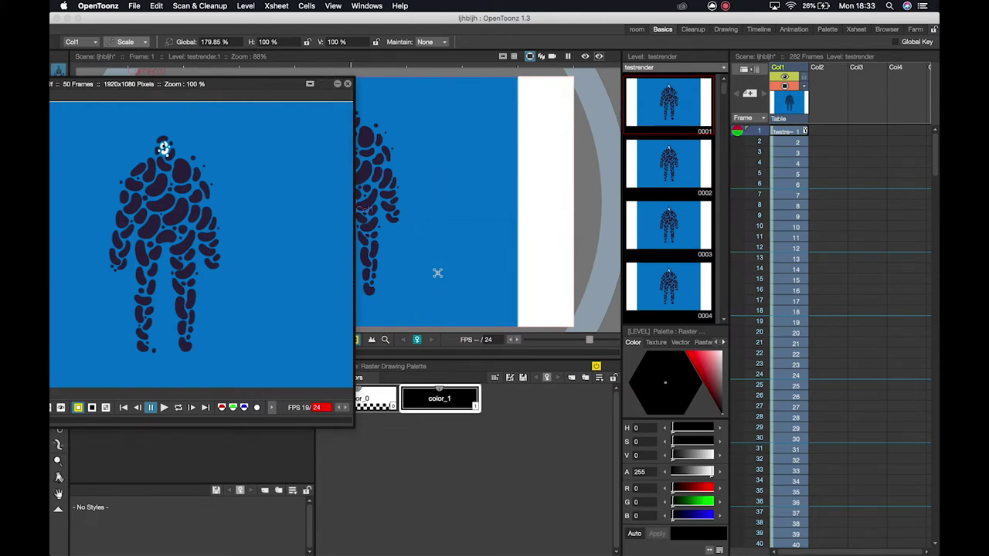
# Close the flipbook and check in Finder that New Folder 2 holds frames 1.0001–1.0050.tif.
pyautogui.click(349, 84)
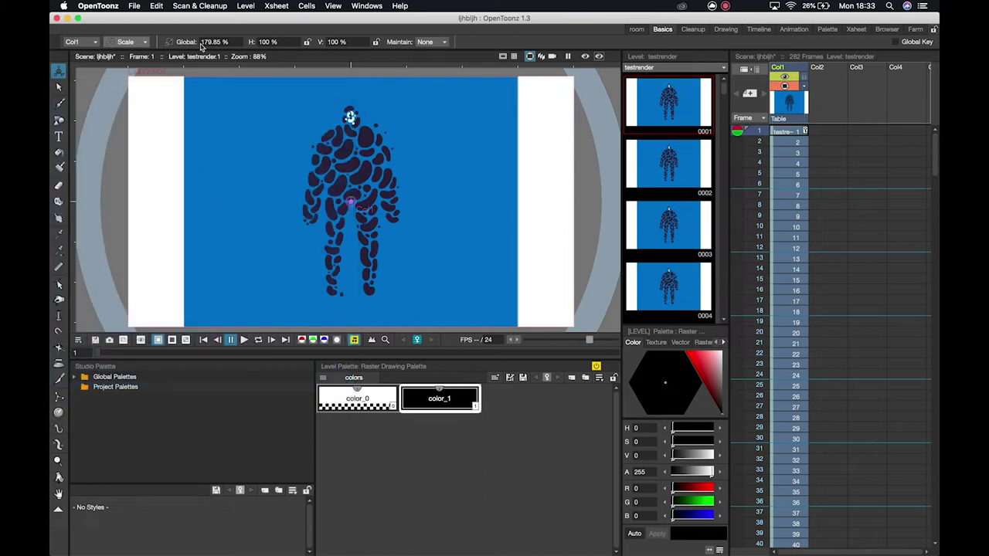
pyautogui.click(66, 17)
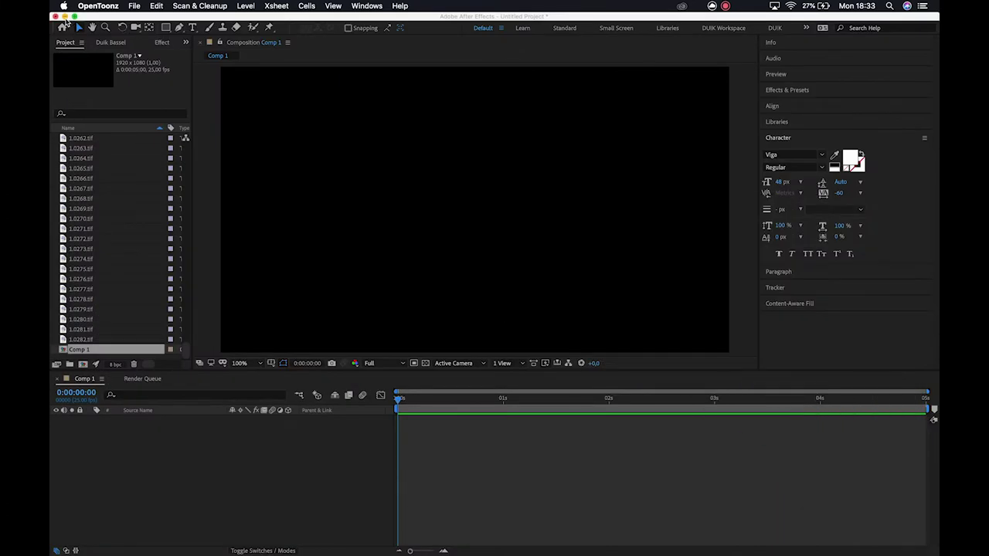
pyautogui.click(65, 17)
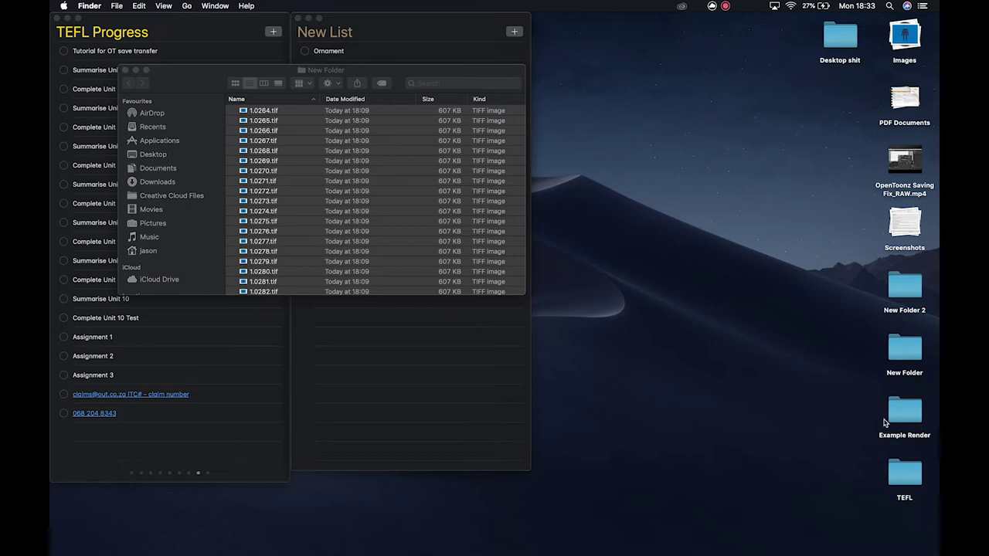
pyautogui.doubleClick(914, 291)
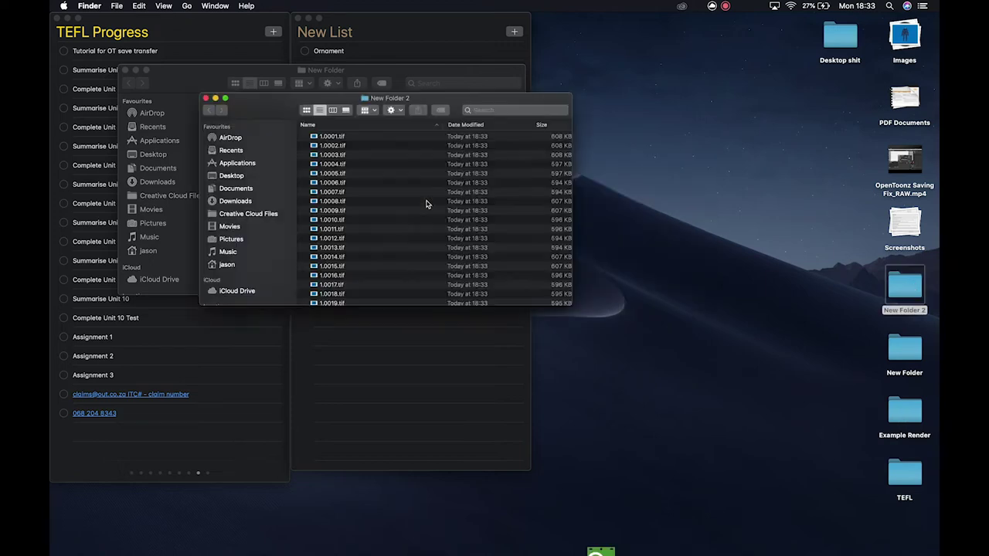
pyautogui.scroll(-6, 279, 160)
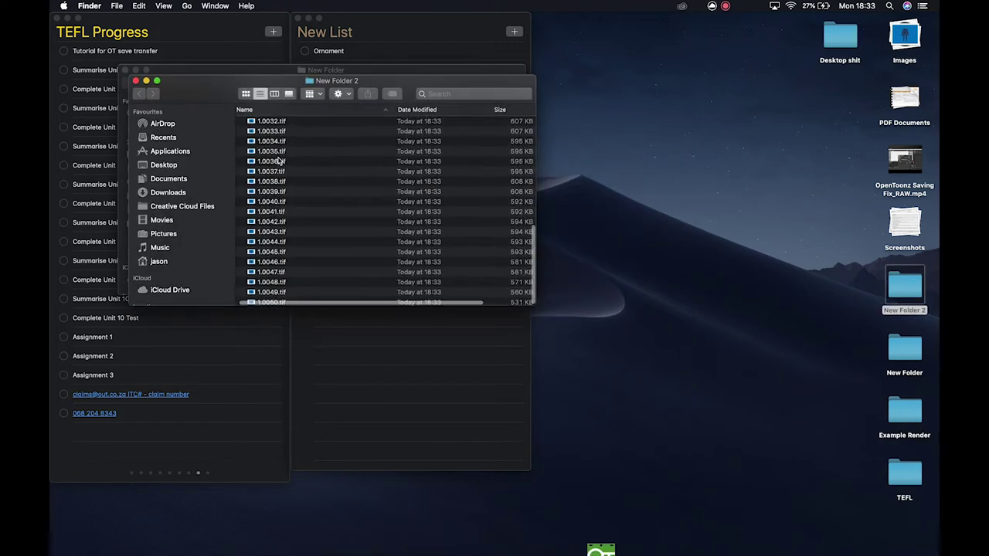
pyautogui.scroll(6, 279, 160)
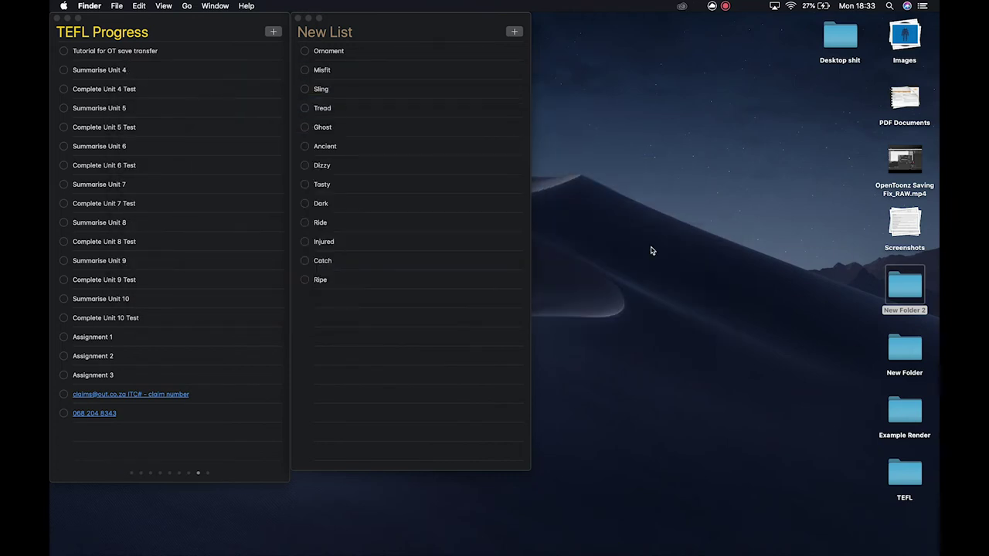
pyautogui.click(651, 250)
# Quit OpenToonz from the Dock and switch back to After Effects.
pyautogui.moveTo(481, 540)
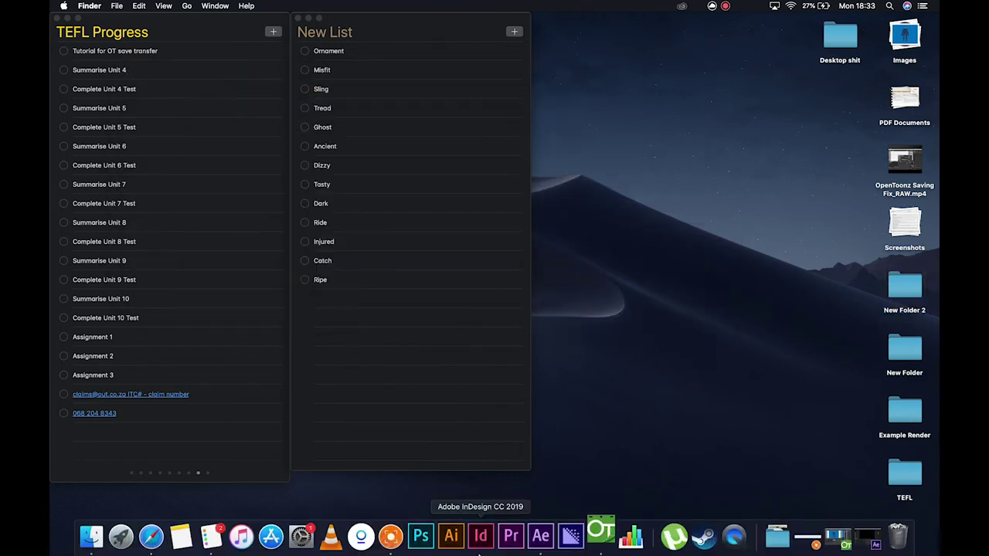
pyautogui.rightClick(614, 533)
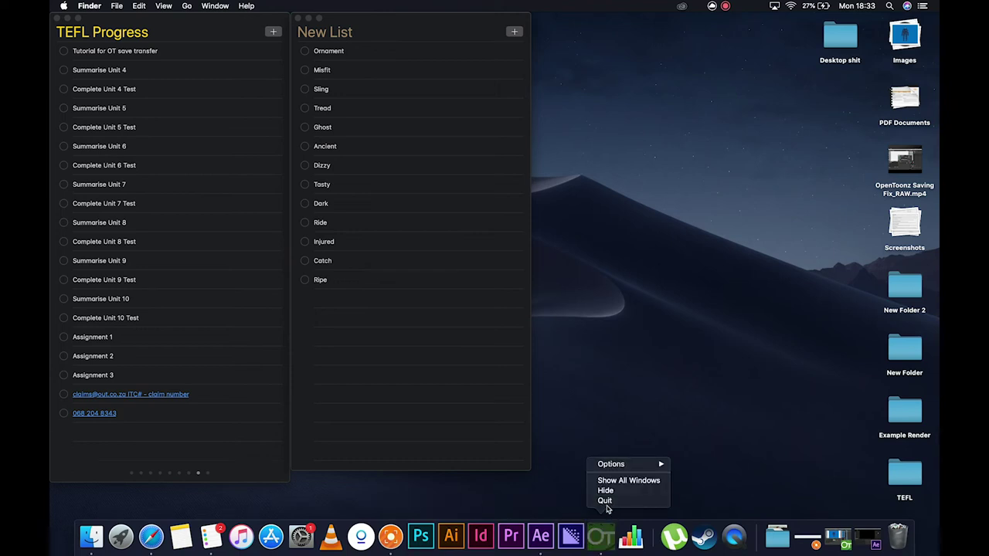
pyautogui.click(601, 501)
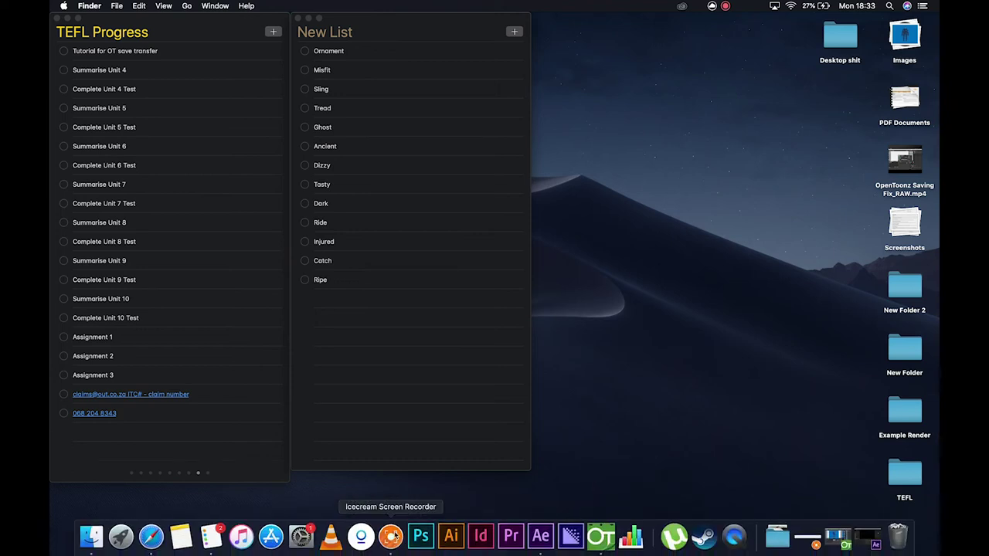
pyautogui.click(542, 535)
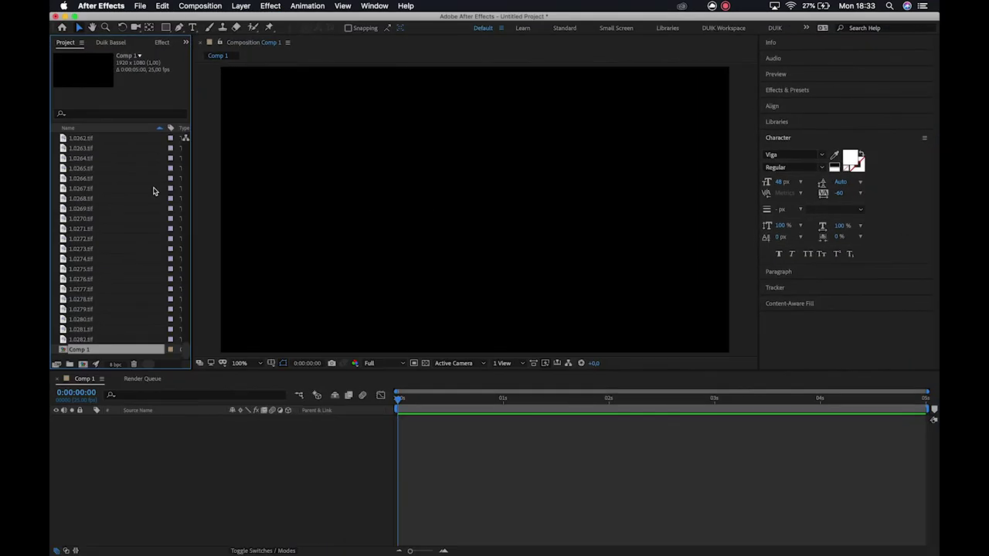
# Select the 1.0001–1.0282 TIF footage and create a new project folder named Example 2.
pyautogui.click(98, 178)
pyautogui.scroll(5, 97, 180)
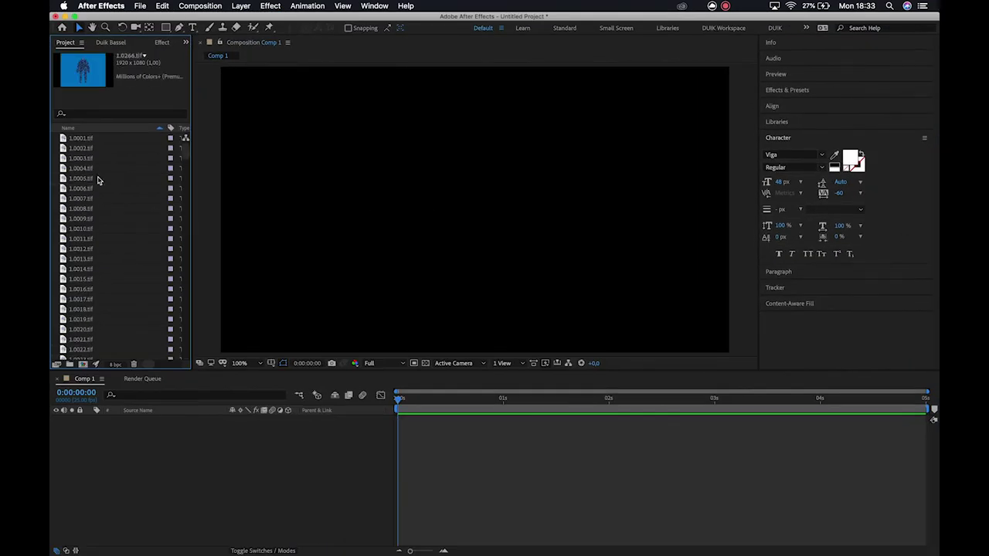
pyautogui.click(91, 138)
pyautogui.scroll(-20, 101, 247)
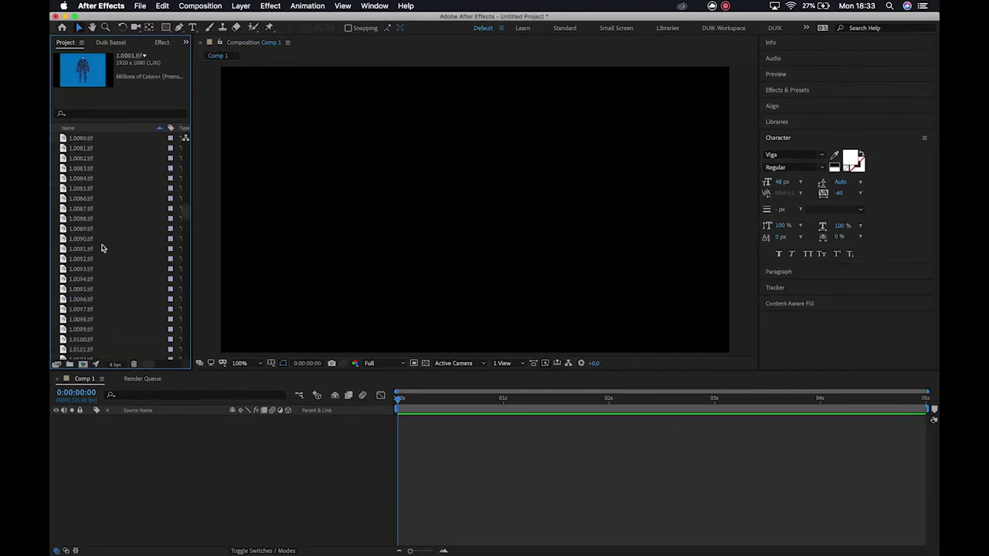
pyautogui.keyDown('shift'); pyautogui.click(101, 340); pyautogui.keyUp('shift')
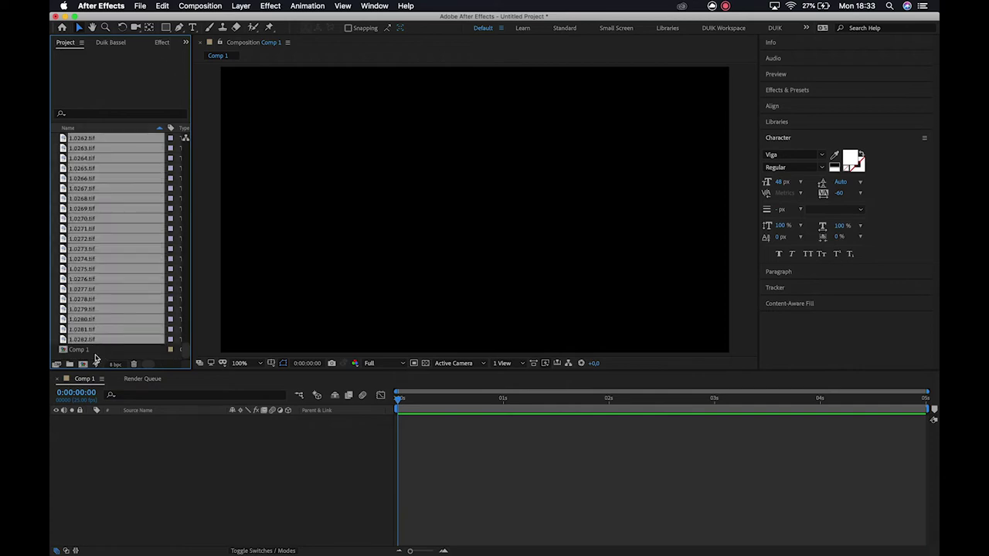
pyautogui.click(83, 365)
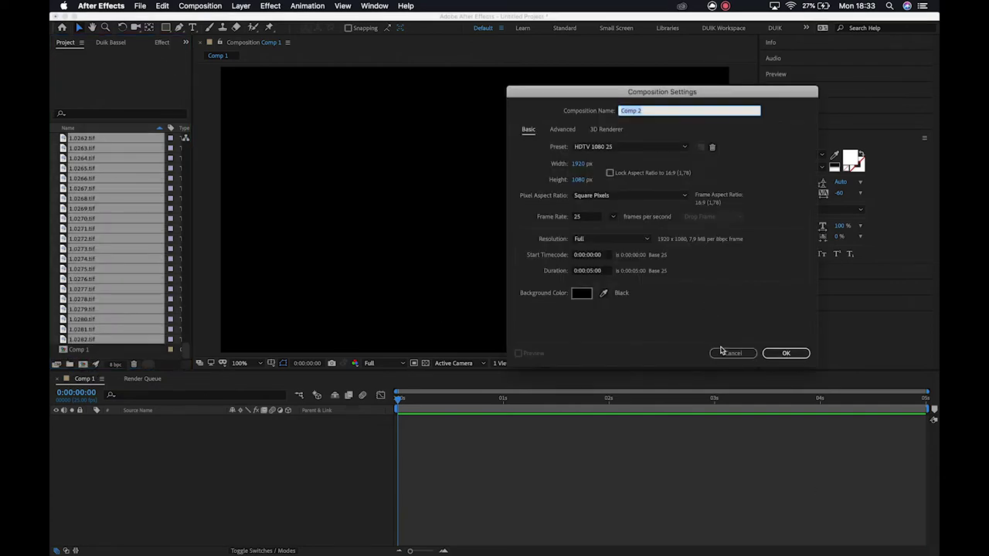
pyautogui.click(731, 353)
pyautogui.click(69, 364)
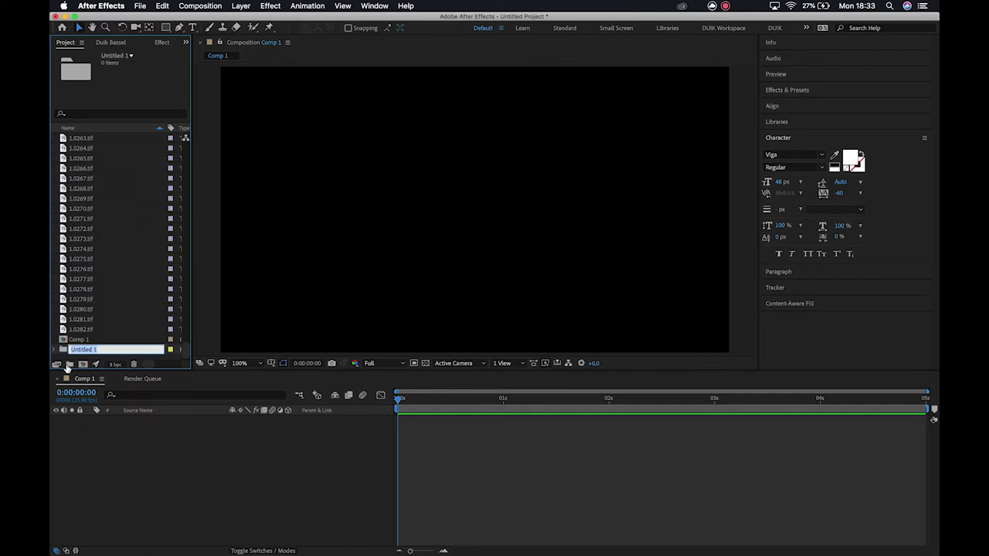
pyautogui.write('Example')
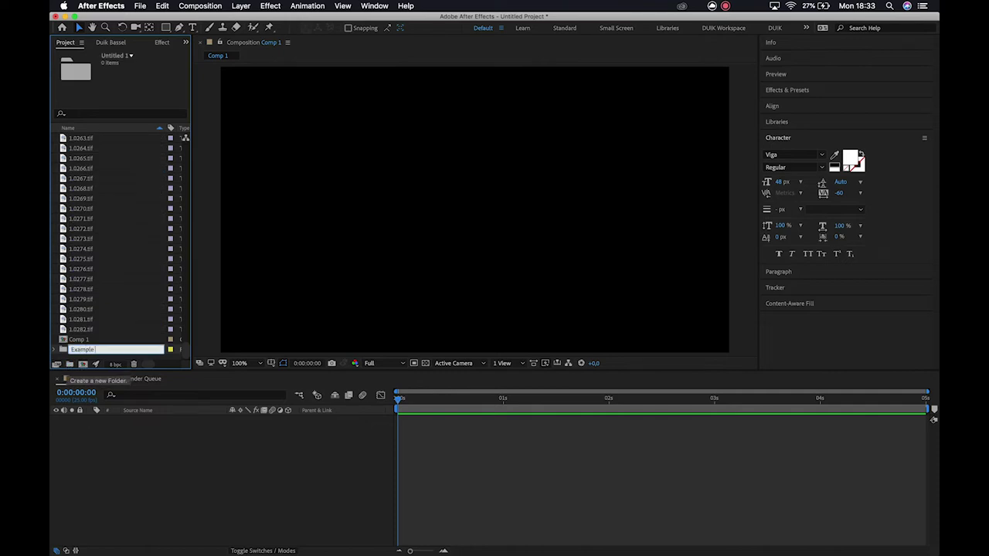
pyautogui.press('Return')
# Move the selected TIF footage into the Example 2 folder and collapse it.
pyautogui.click(80, 329)
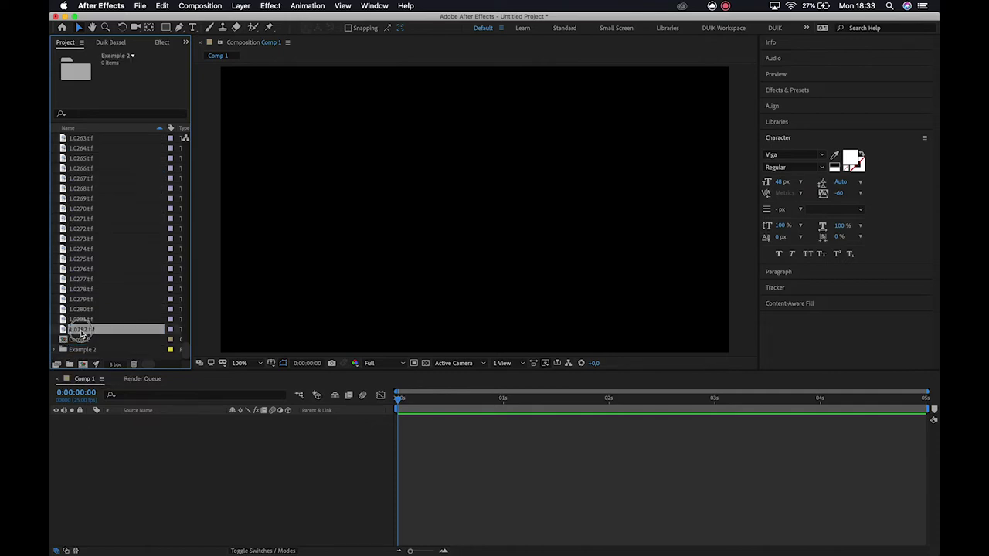
pyautogui.scroll(15, 81, 334)
pyautogui.keyDown('shift'); pyautogui.click(101, 139); pyautogui.keyUp('shift')
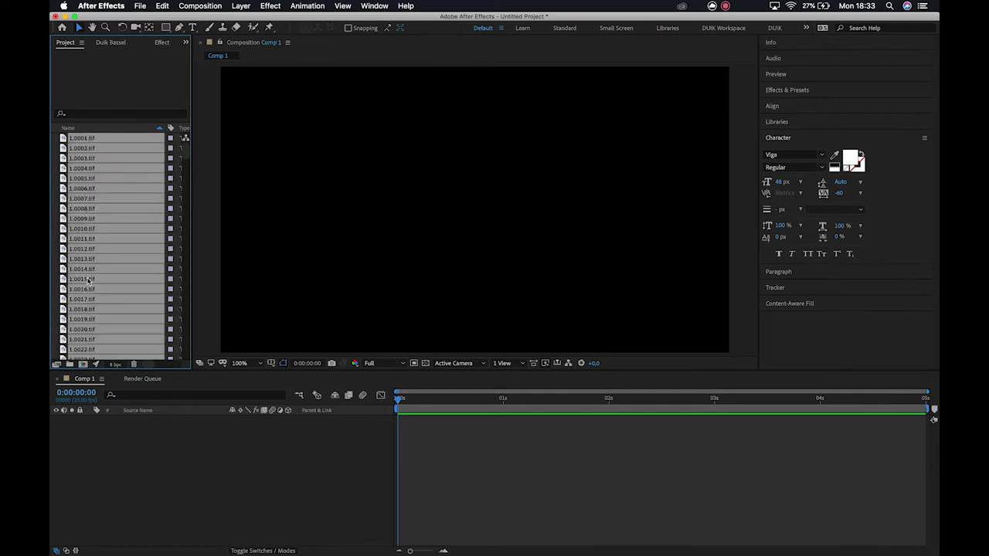
pyautogui.scroll(-7, 89, 281)
pyautogui.scroll(-8, 89, 282)
pyautogui.moveTo(93, 333); pyautogui.dragTo(89, 354)
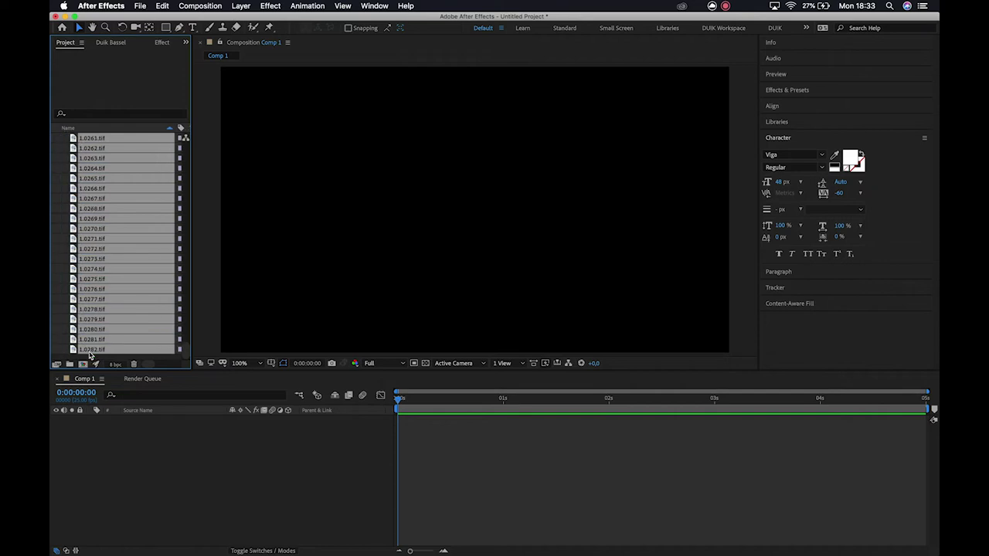
pyautogui.scroll(15, 181, 136)
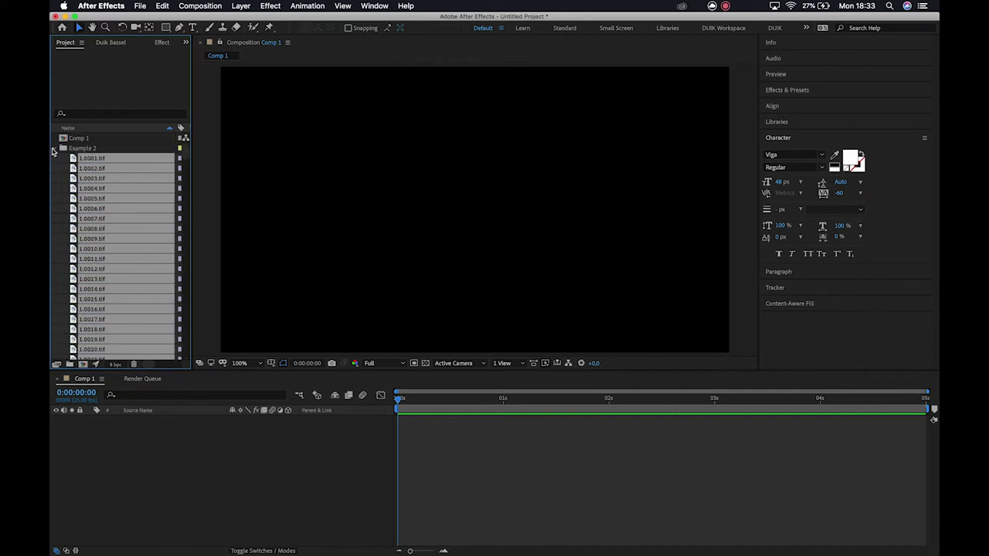
pyautogui.click(54, 150)
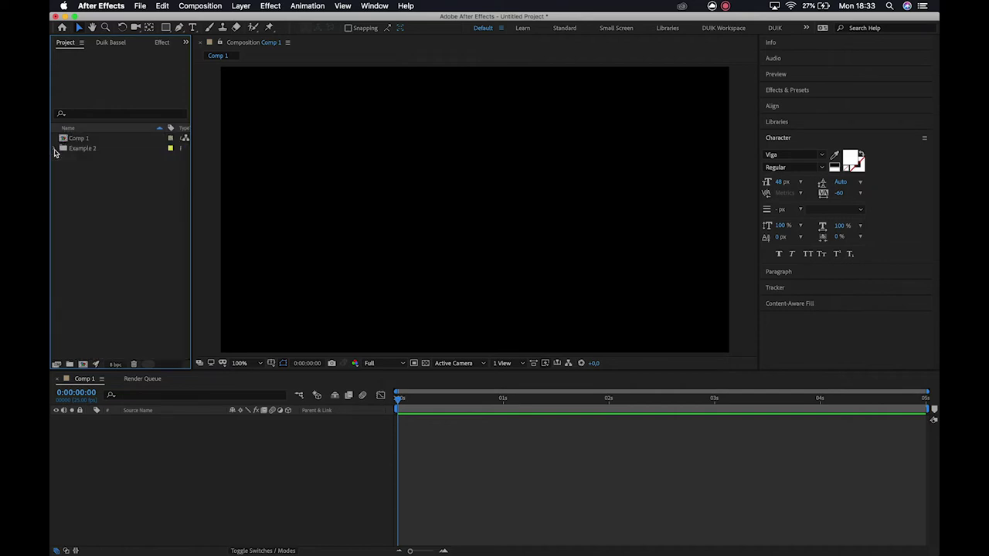
# Import all 50 frames from Desktop > New Folder 2 as a TIFF sequence.
pyautogui.doubleClick(132, 200)
pyautogui.click(482, 71)
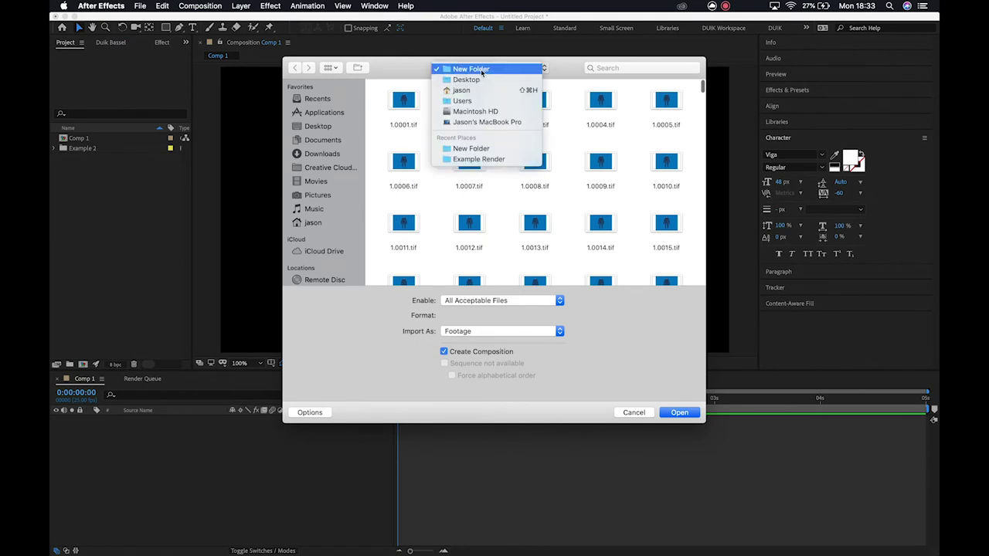
pyautogui.click(471, 79)
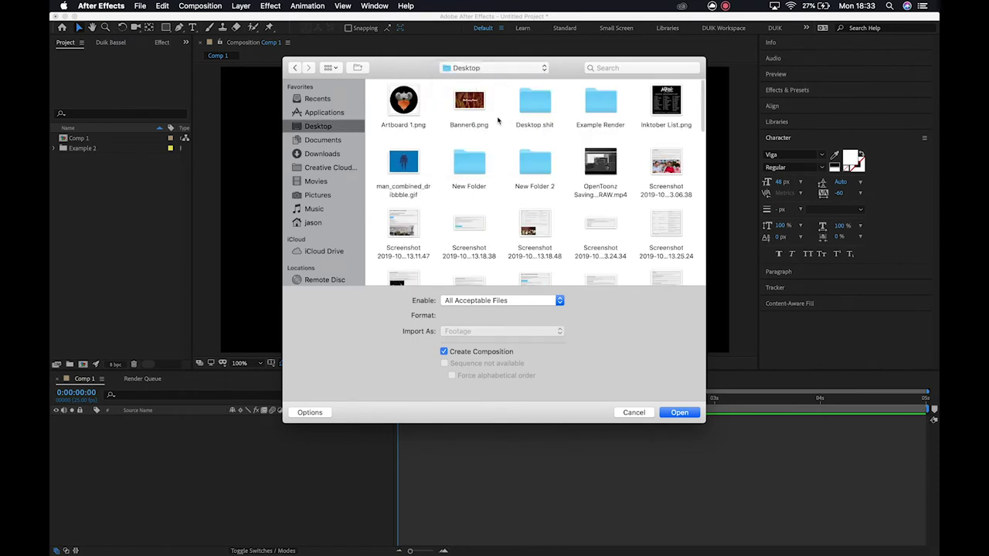
pyautogui.doubleClick(533, 165)
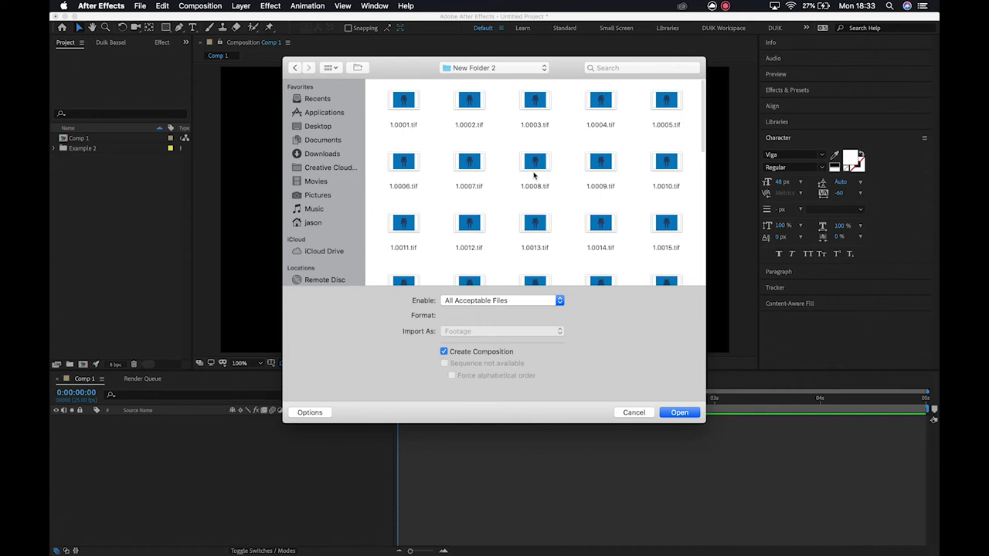
pyautogui.click(417, 101)
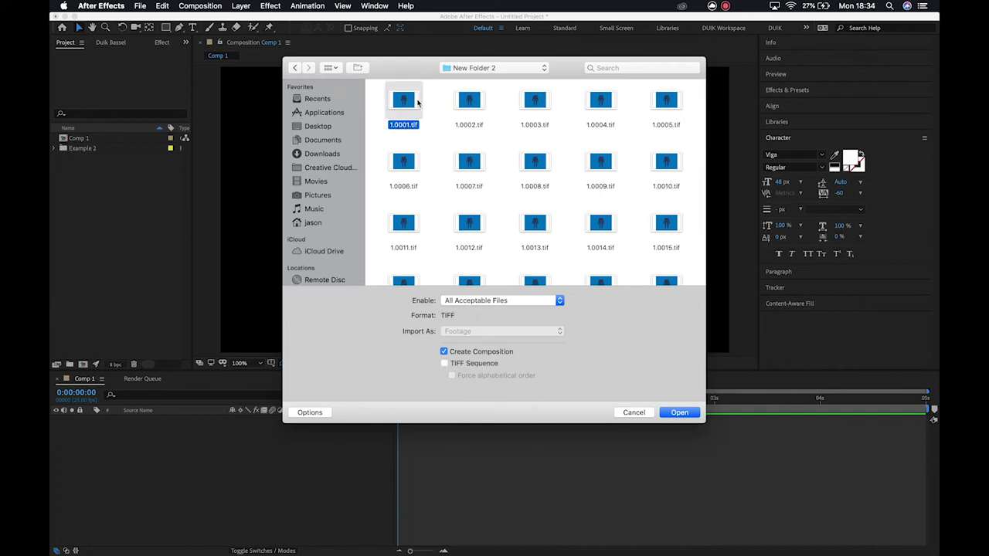
pyautogui.press('super+a')
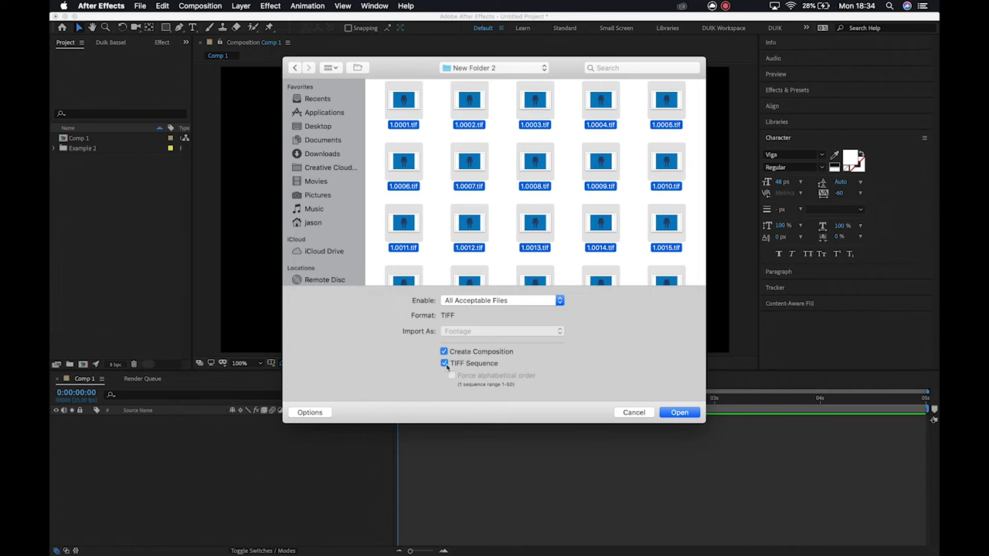
pyautogui.click(670, 413)
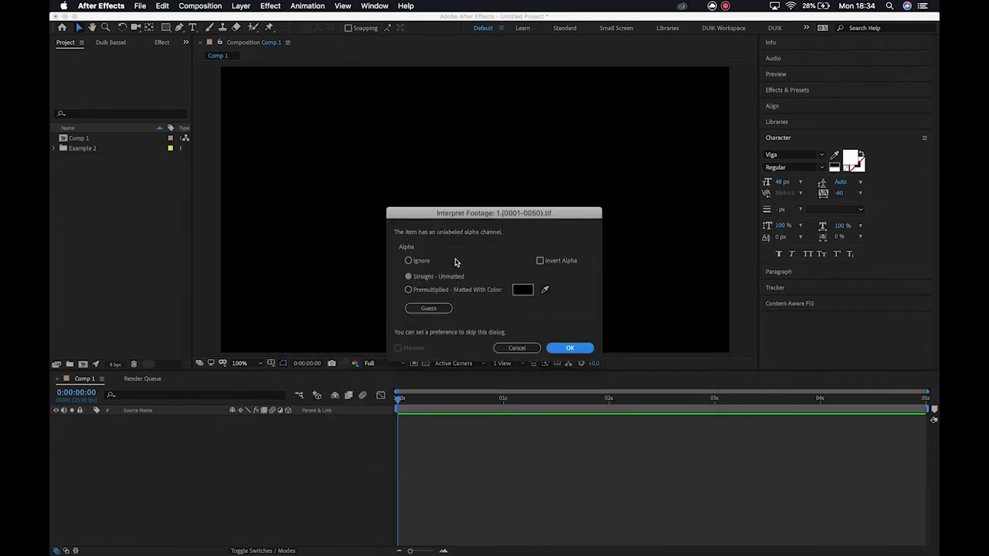
# Accept the Straight alpha interpretation, scrub the new comp 1 to frame 15, then return to Comp 1.
pyautogui.click(569, 348)
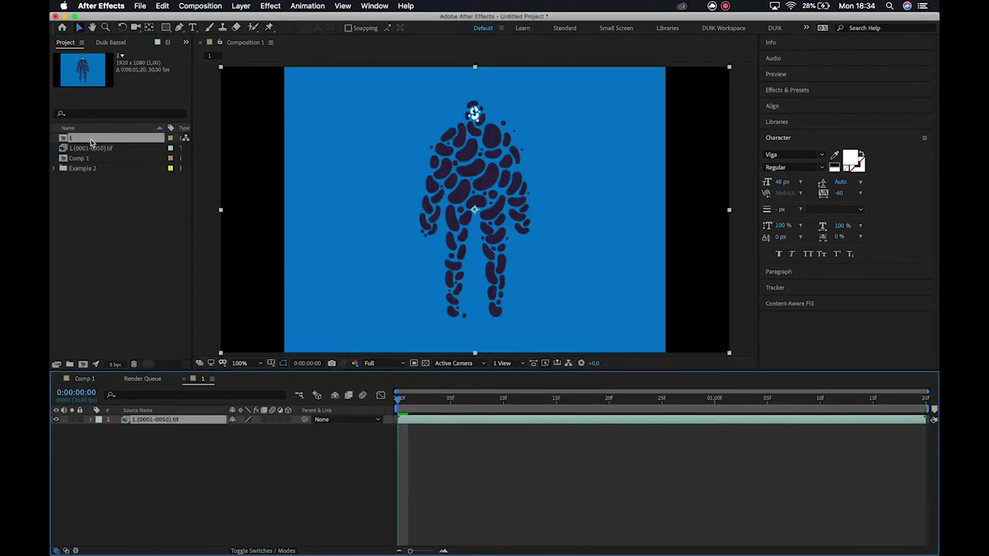
pyautogui.moveTo(400, 402); pyautogui.dragTo(352, 371)
pyautogui.click(84, 378)
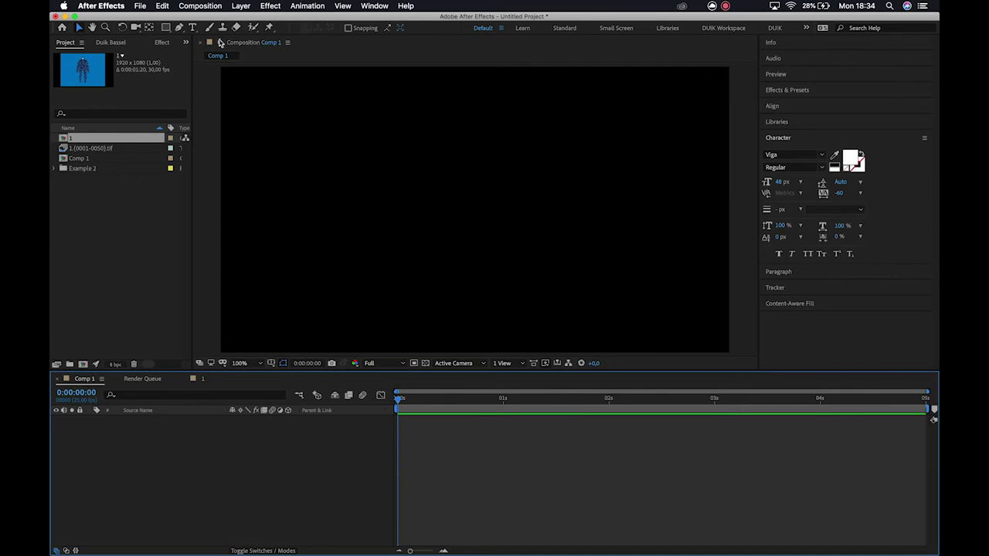
# Place frames 1.0001–1.0050.tif from Example 2 into Comp 1 as separate layers.
pyautogui.click(85, 167)
pyautogui.click(55, 168)
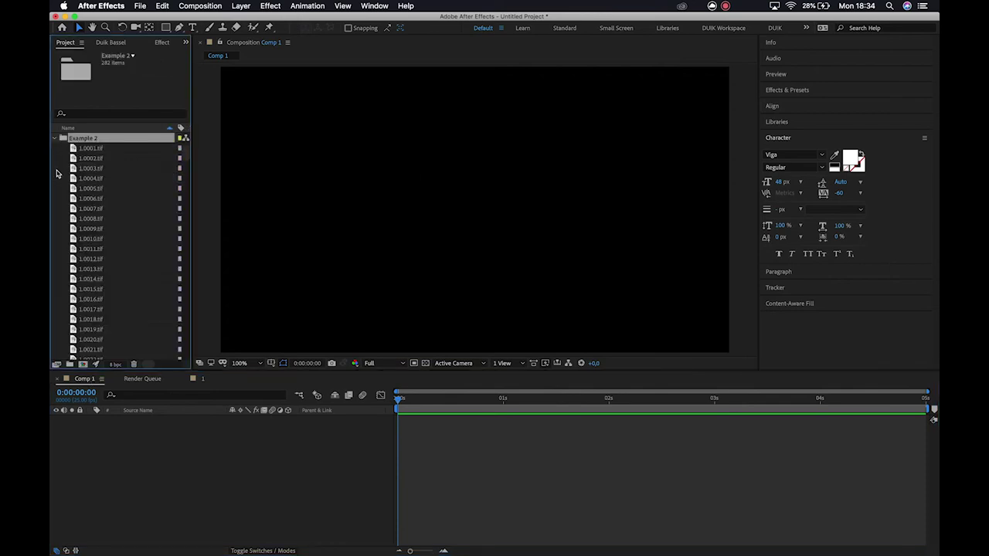
pyautogui.click(115, 148)
pyautogui.scroll(-10, 118, 251)
pyautogui.scroll(-15, 118, 252)
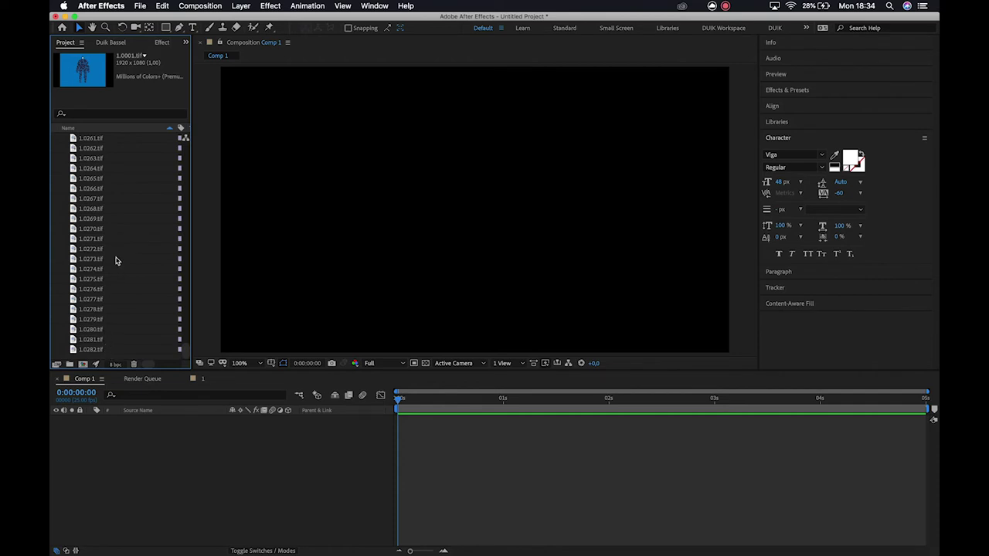
pyautogui.scroll(20, 116, 221)
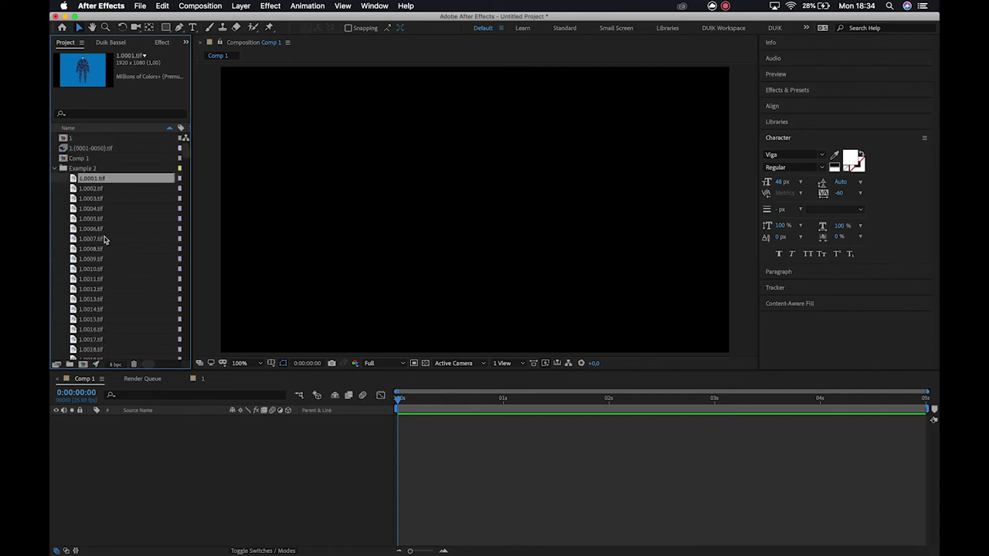
pyautogui.scroll(-13, 108, 282)
pyautogui.scroll(8, 108, 284)
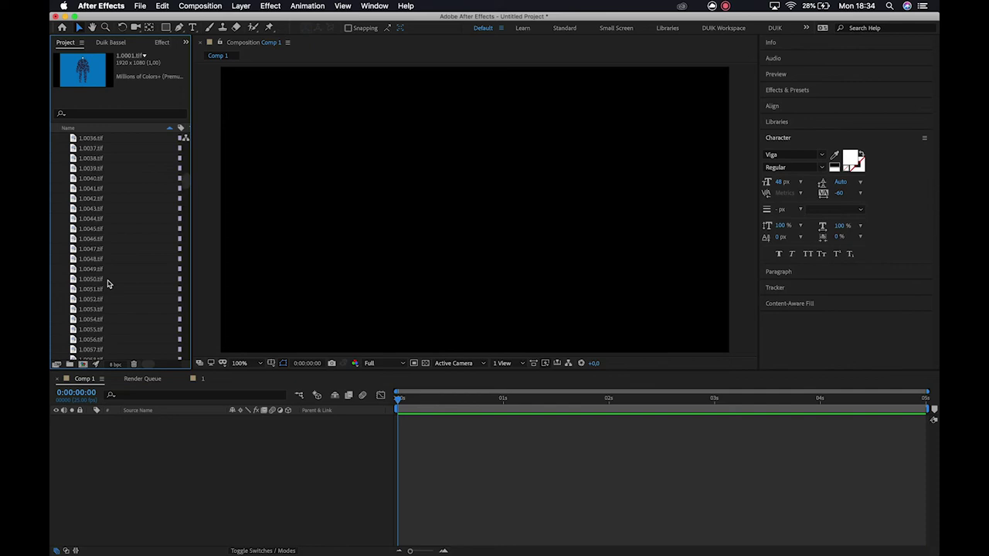
pyautogui.keyDown('shift'); pyautogui.click(107, 288); pyautogui.keyUp('shift')
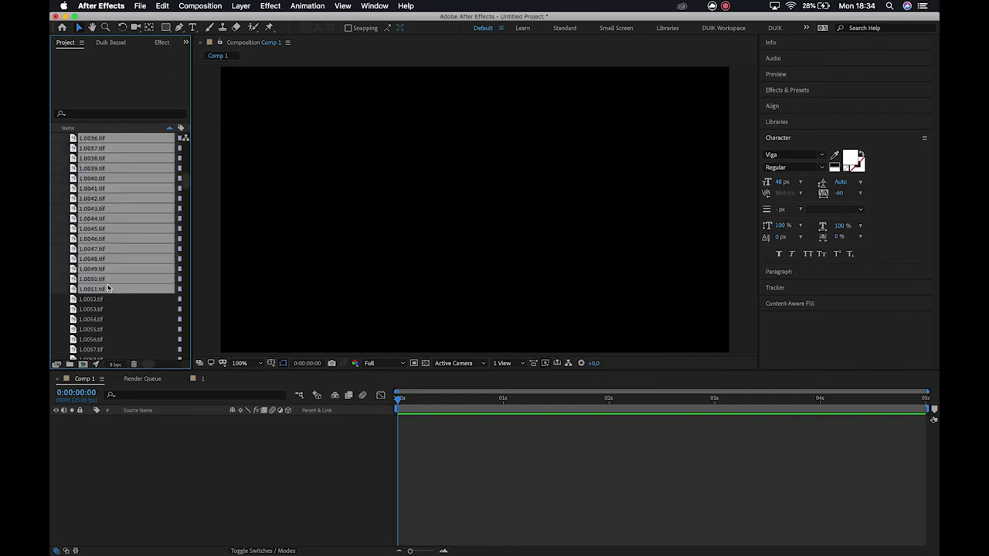
pyautogui.keyDown('super'); pyautogui.click(114, 288); pyautogui.keyUp('super')
pyautogui.moveTo(113, 278); pyautogui.dragTo(180, 470)
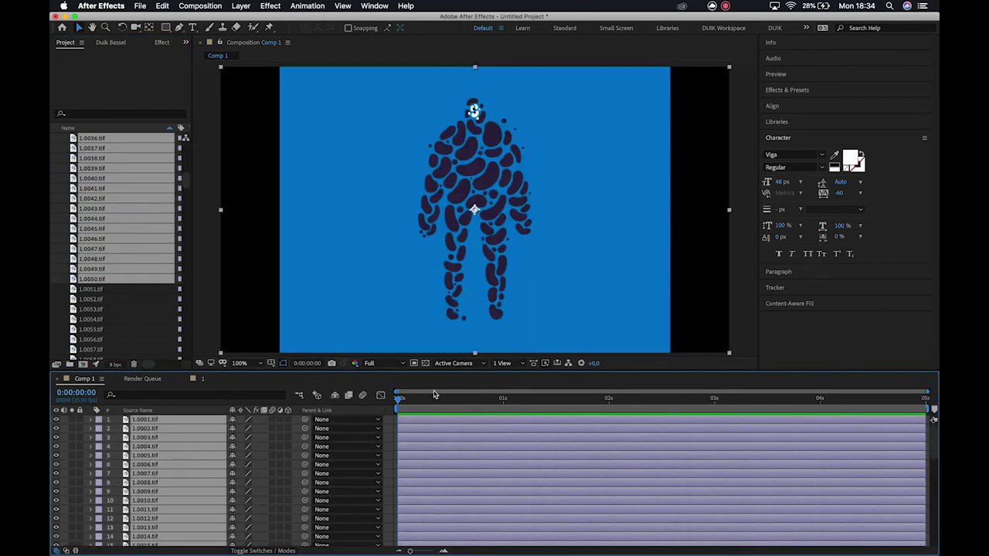
# Trim all the frame layers' out points back so each lasts a single frame.
pyautogui.moveTo(512, 397); pyautogui.dragTo(388, 407)
pyautogui.scroll(-2, 192, 487)
pyautogui.scroll(2, 192, 487)
pyautogui.moveTo(925, 423); pyautogui.dragTo(388, 456)
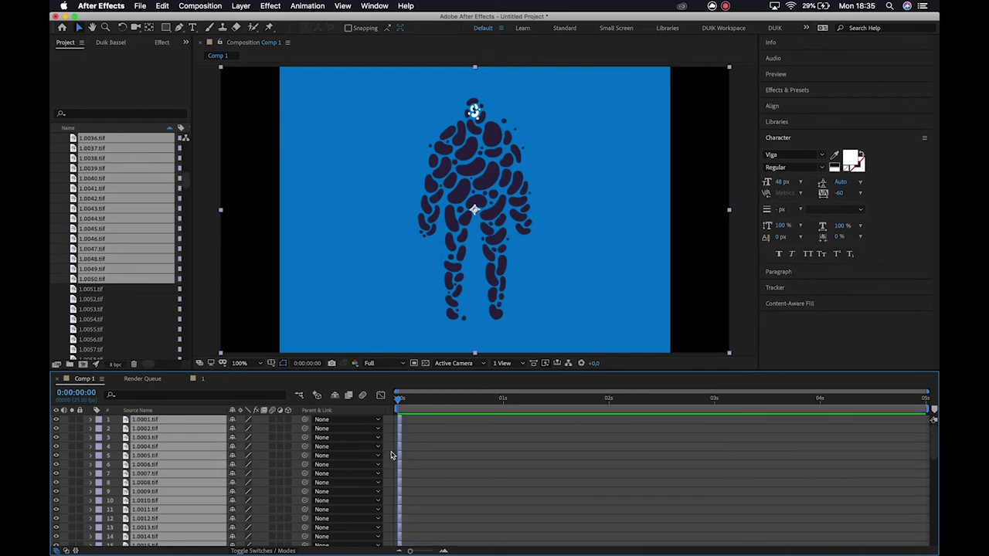
pyautogui.click(394, 422)
# Run Keyframe Assistant > Sequence Layers with Overlap off, placing the 50 tif layers end to end.
pyautogui.rightClick(177, 454)
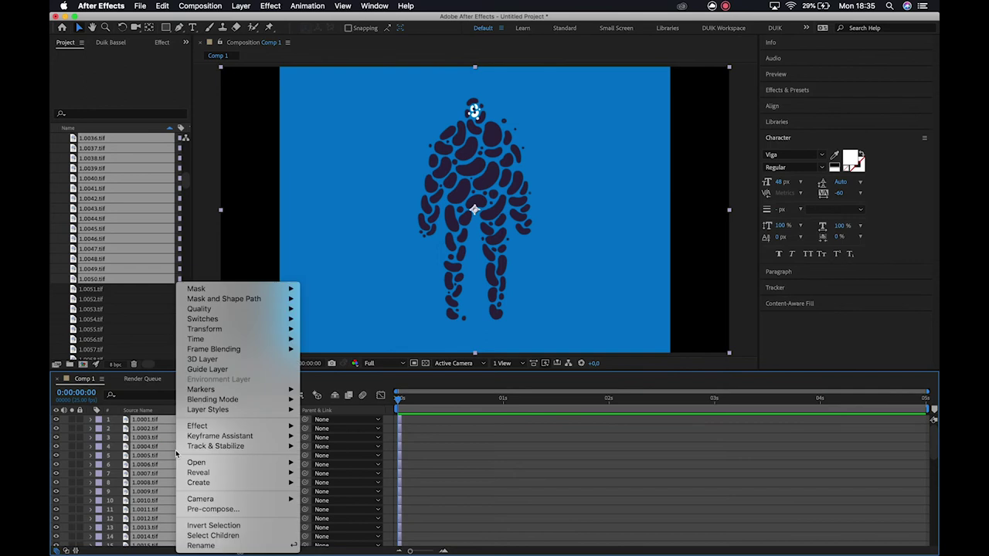
pyautogui.moveTo(243, 439)
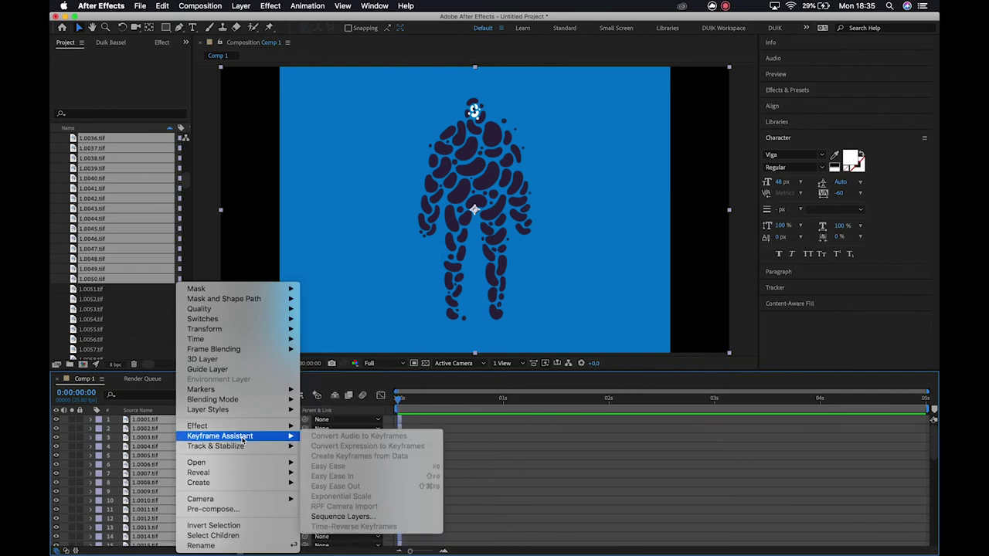
pyautogui.click(368, 522)
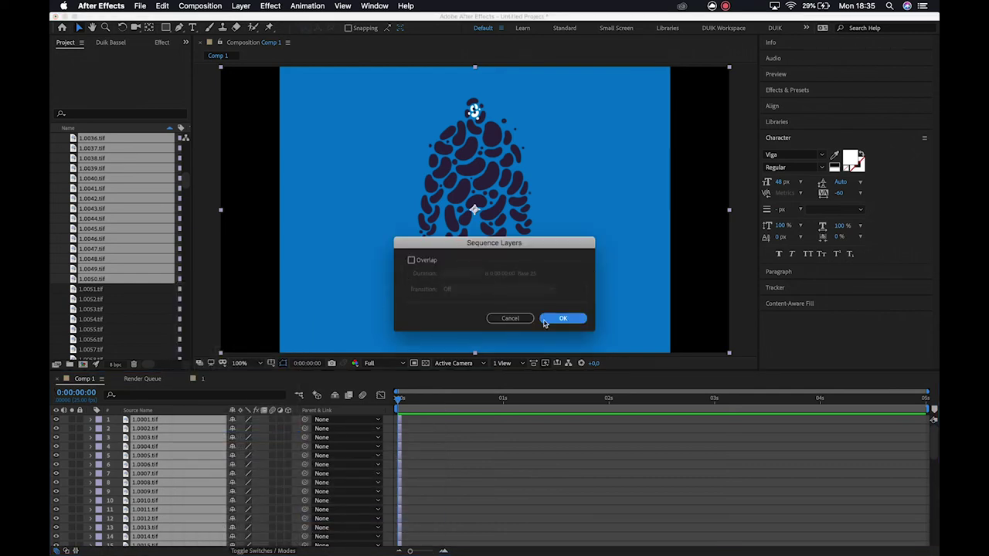
pyautogui.click(560, 319)
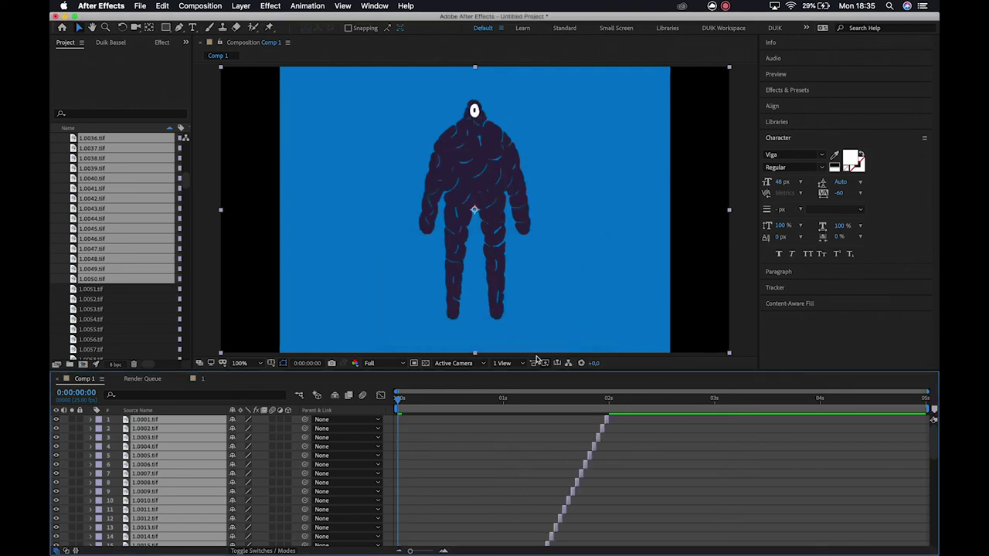
pyautogui.scroll(-10, 503, 494)
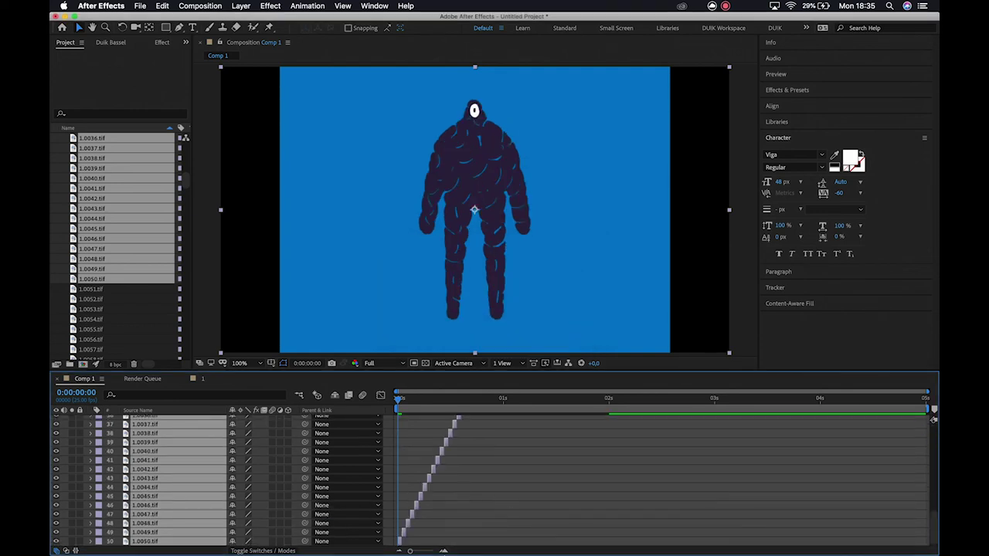
pyautogui.scroll(5, 439, 523)
pyautogui.hscroll(-1, 440, 523)
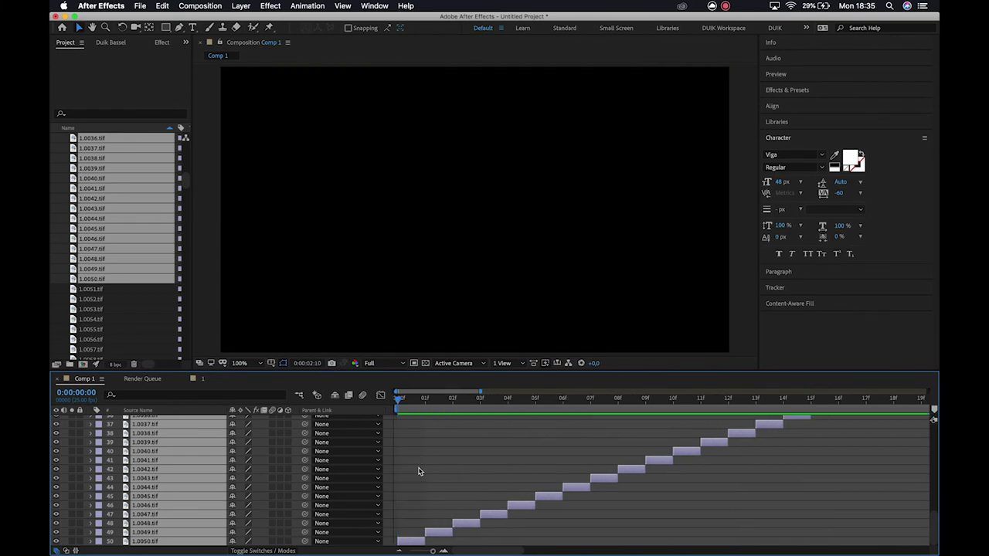
# End Comp 1's work area at 0:00:01:24 with N, play the preview, then open comp 1.
pyautogui.scroll(-5, 419, 470)
pyautogui.scroll(10, 481, 470)
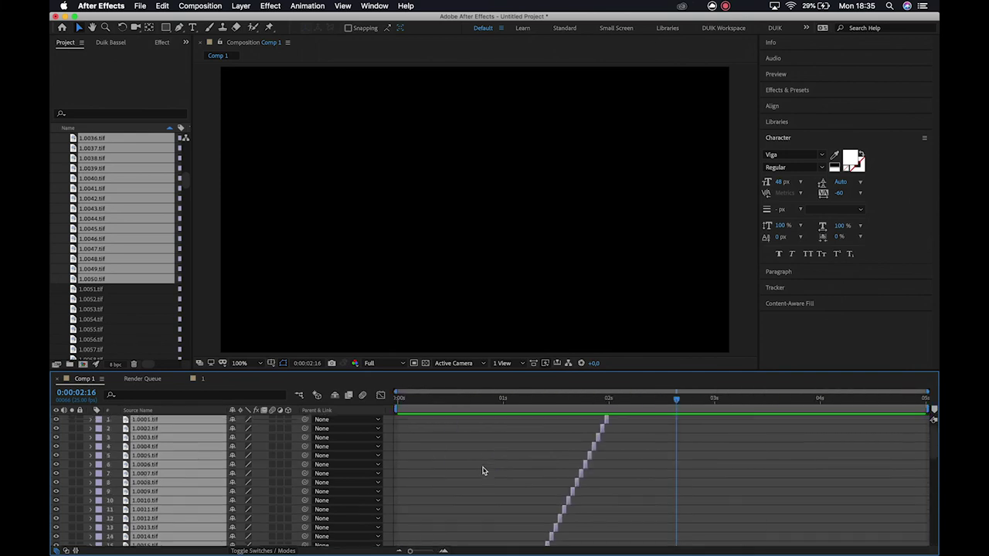
pyautogui.click(608, 404)
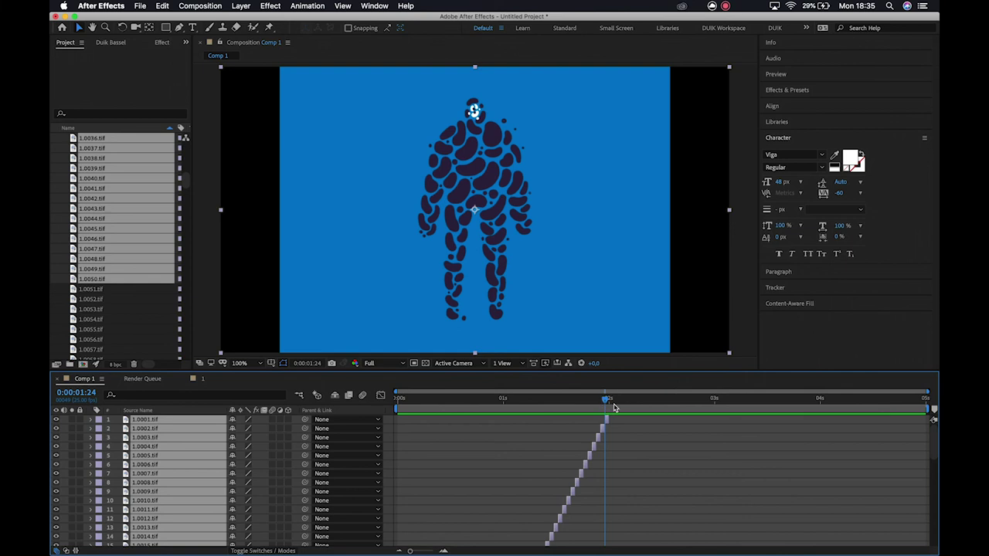
pyautogui.press('n')
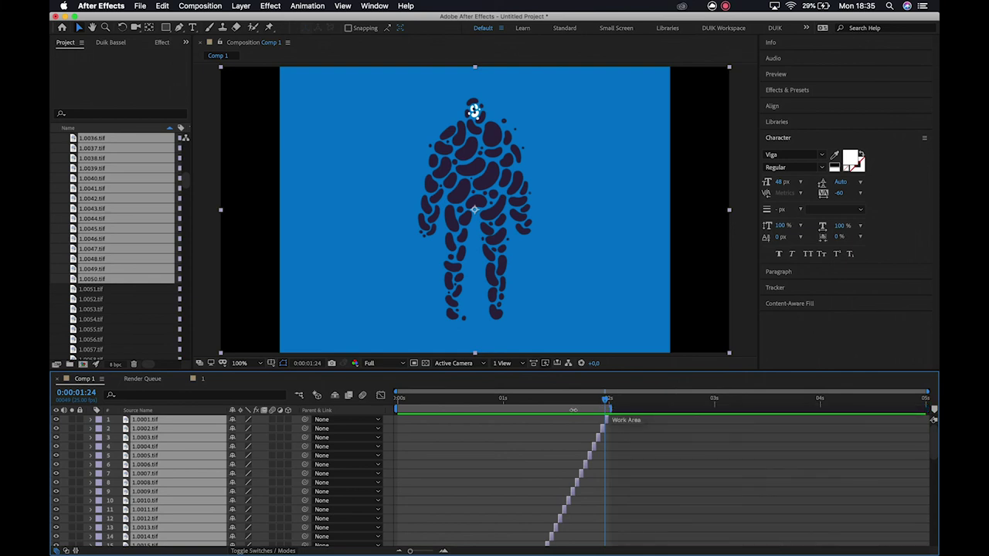
pyautogui.press('space')
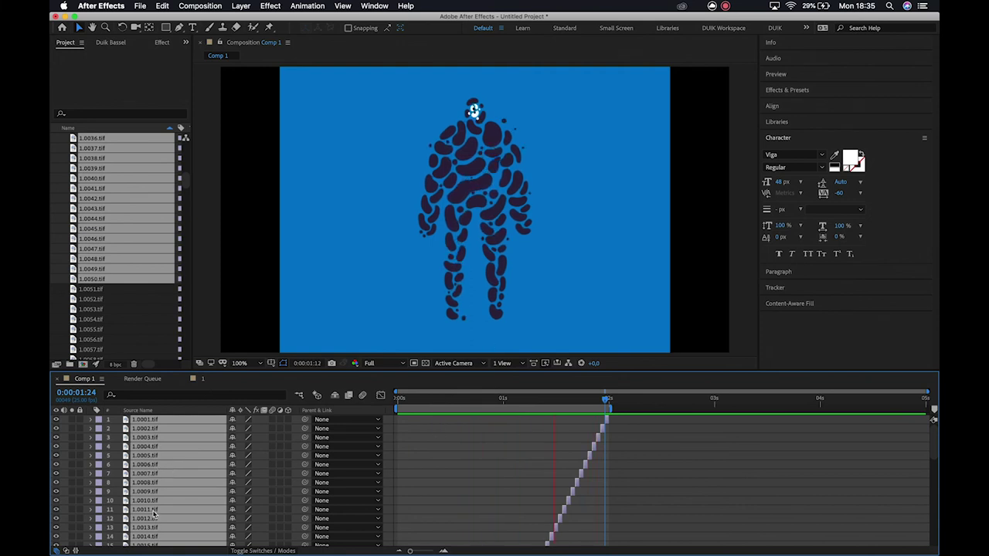
pyautogui.click(203, 379)
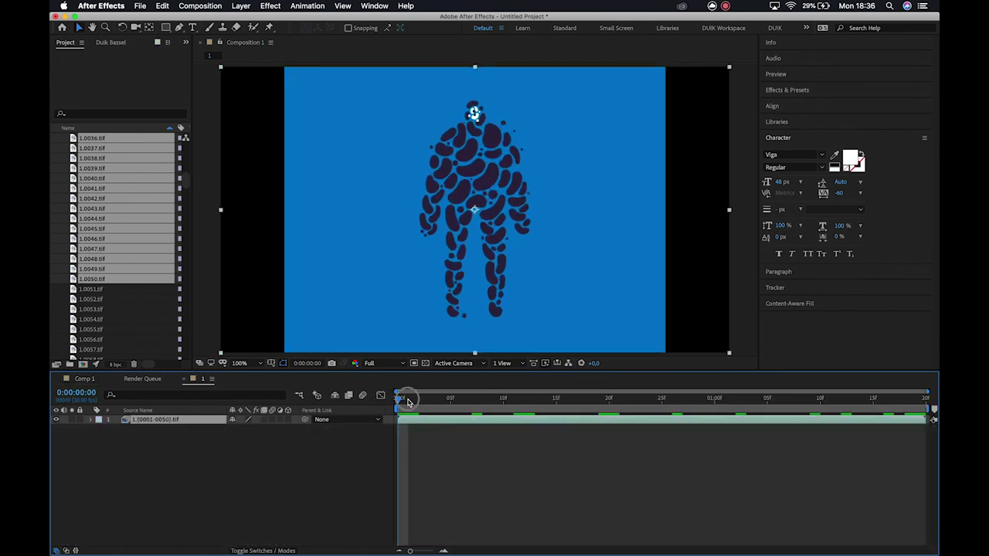
pyautogui.press('space')
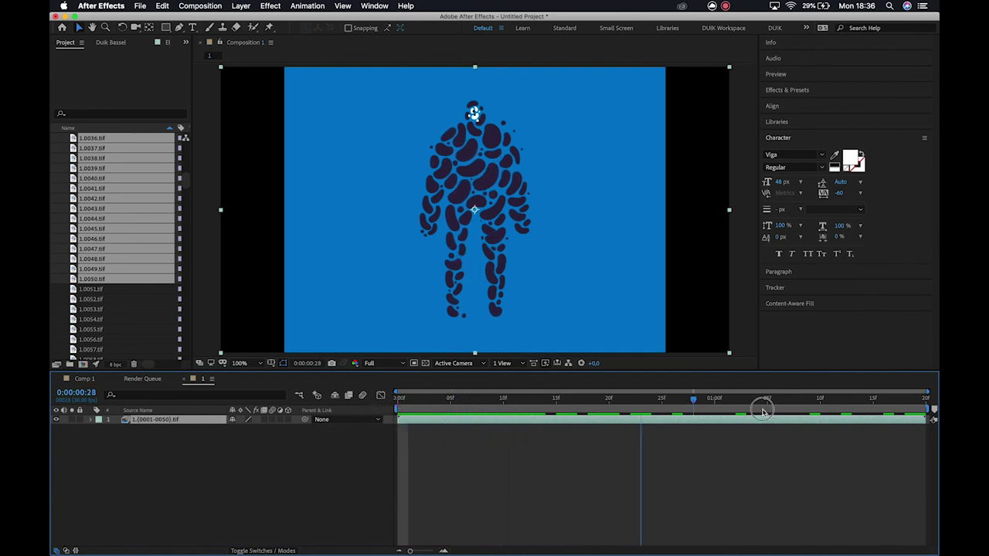
pyautogui.click(536, 411)
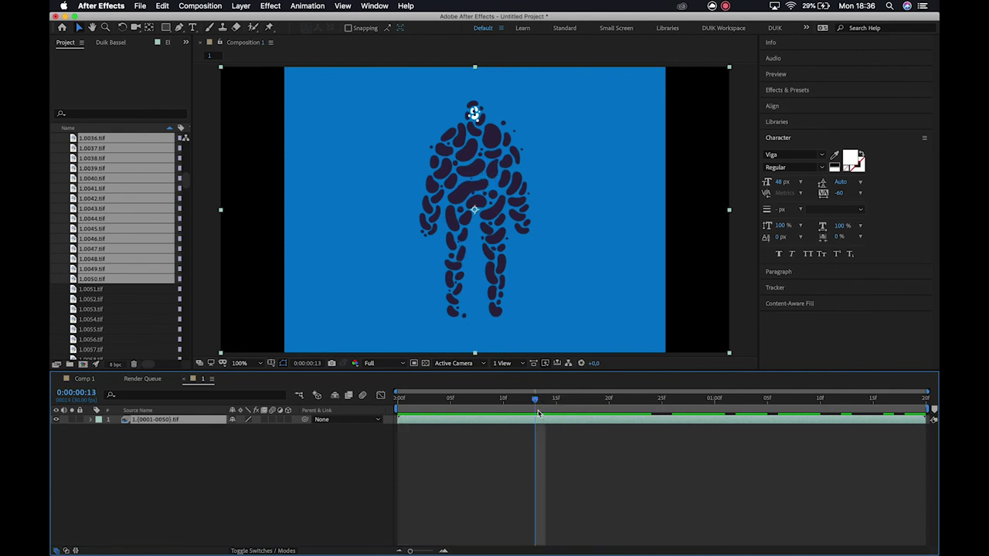